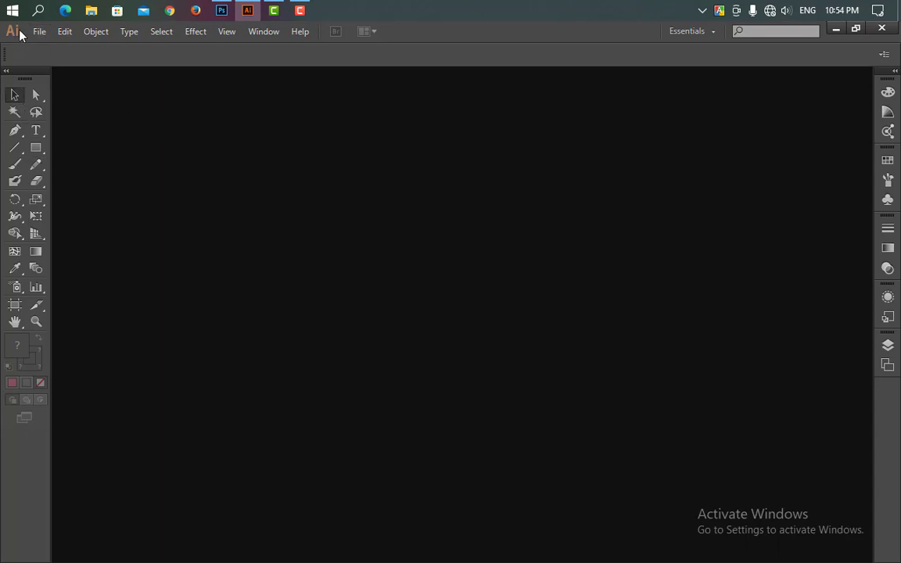
- Create a new document named Test with one A4 artboard in RGB color mode
{"action": "left_click", "coordinate": [37, 31]}
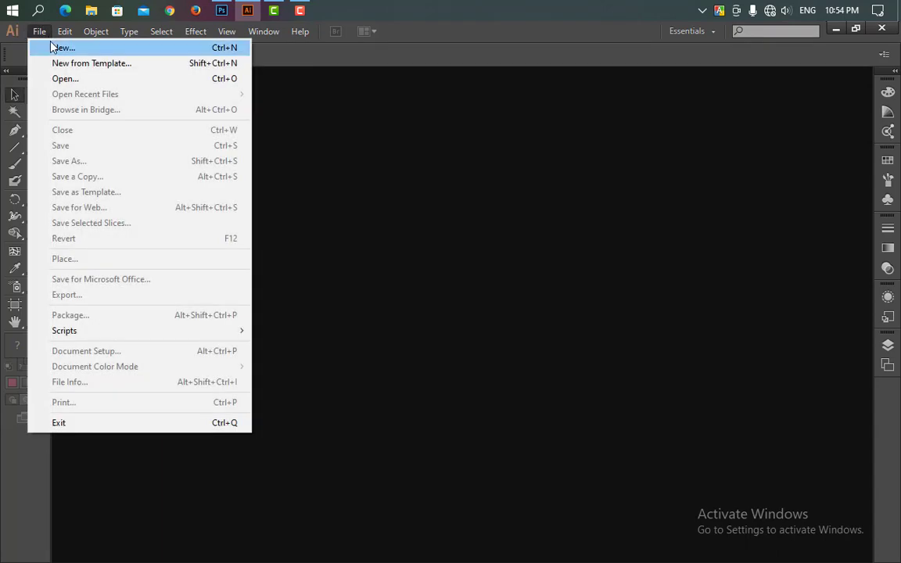
{"action": "left_click", "coordinate": [51, 47]}
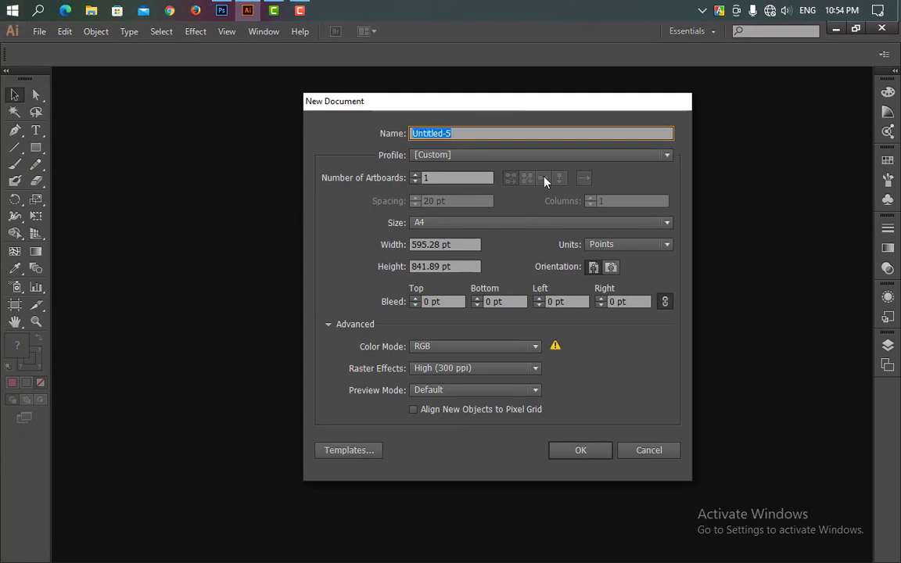
{"action": "key", "text": "BackSpace"}
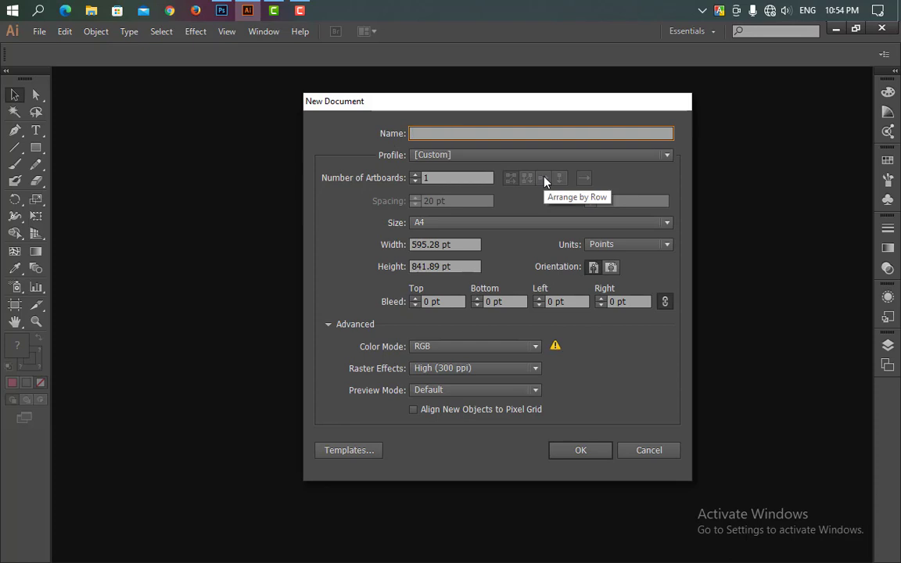
{"action": "type", "text": "Test"}
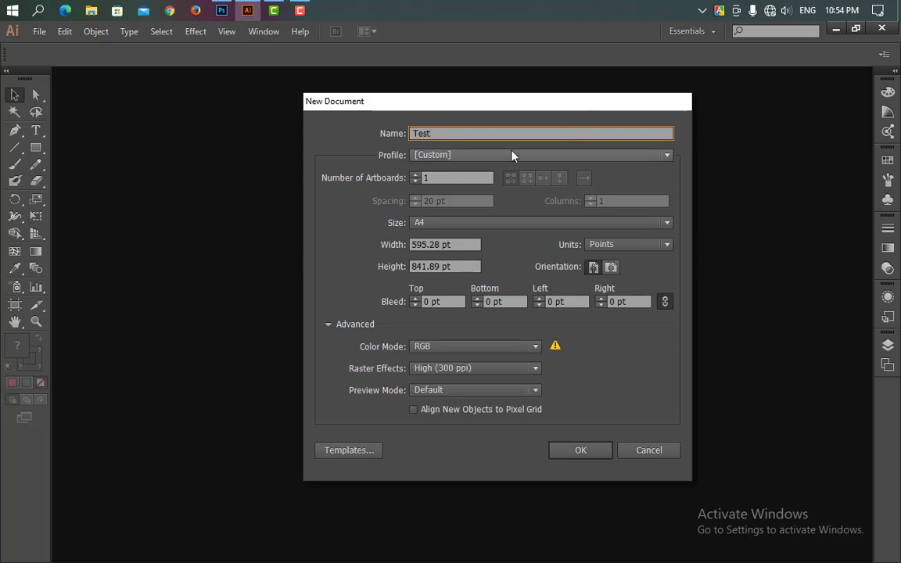
{"action": "left_click", "coordinate": [664, 156]}
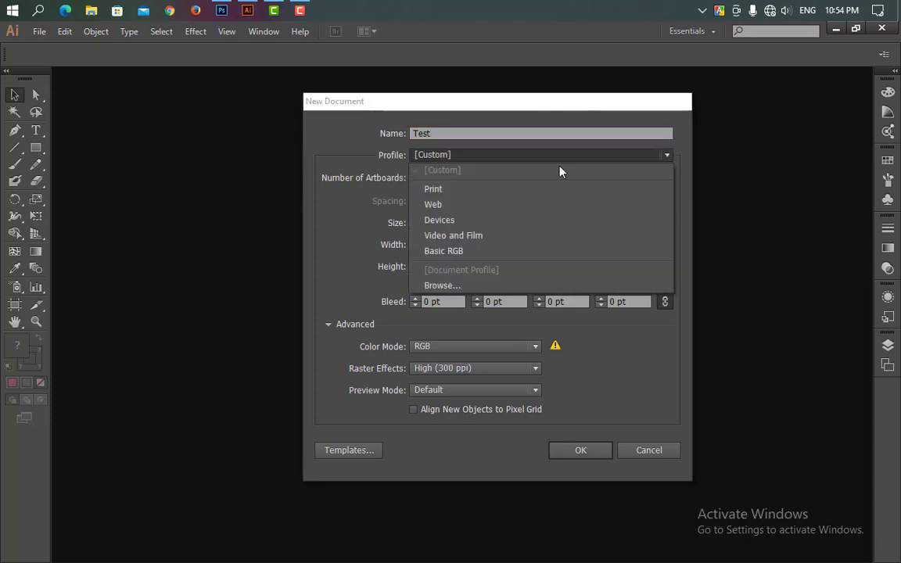
{"action": "left_click", "coordinate": [463, 166]}
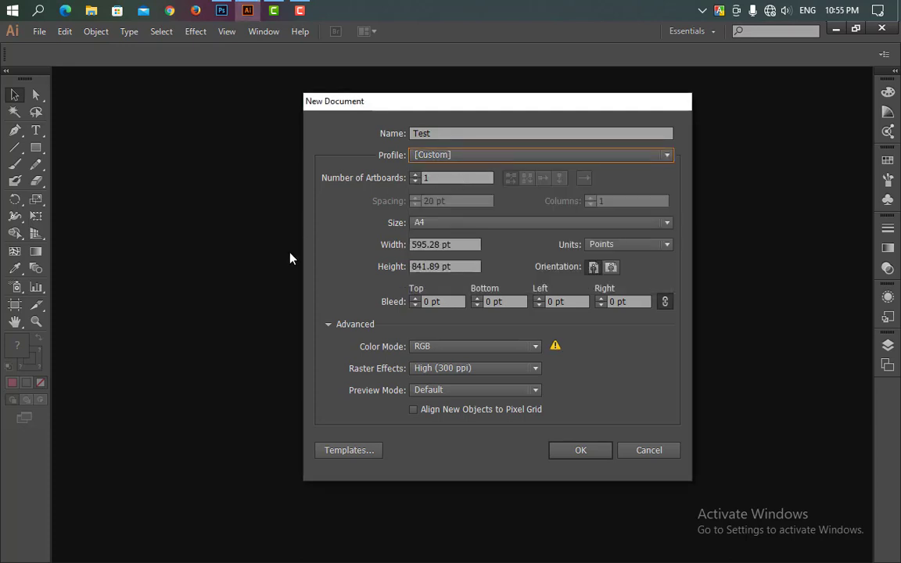
{"action": "left_click", "coordinate": [668, 224]}
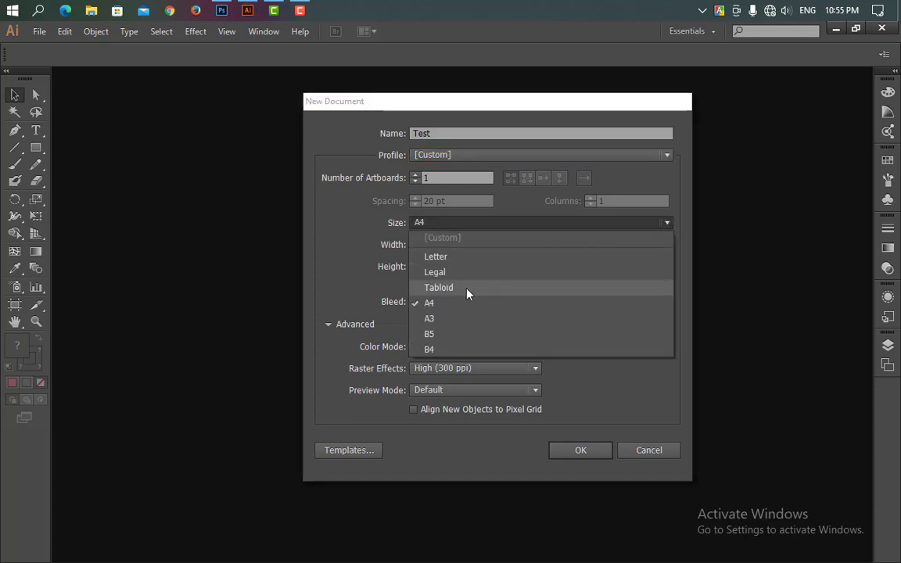
{"action": "left_click", "coordinate": [444, 310]}
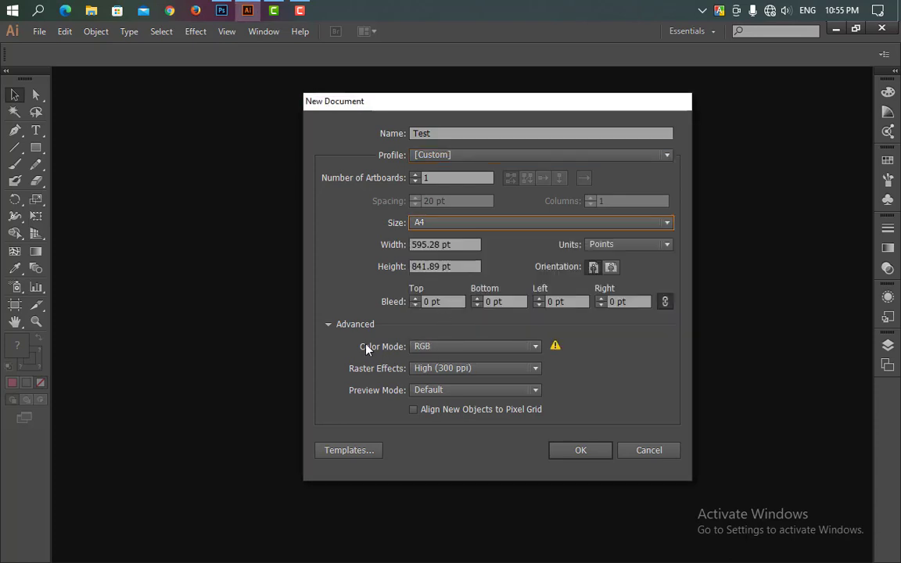
{"action": "left_click", "coordinate": [537, 349]}
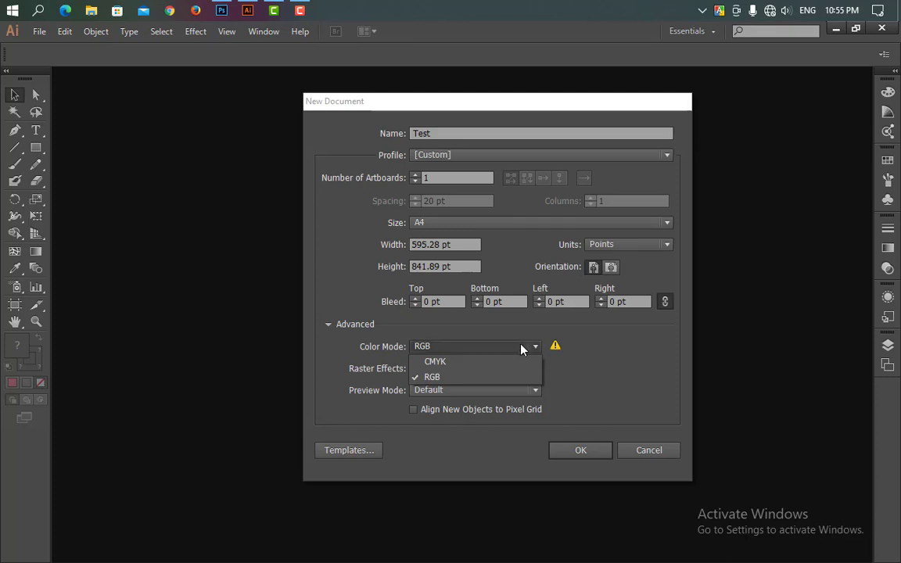
{"action": "left_click", "coordinate": [540, 350]}
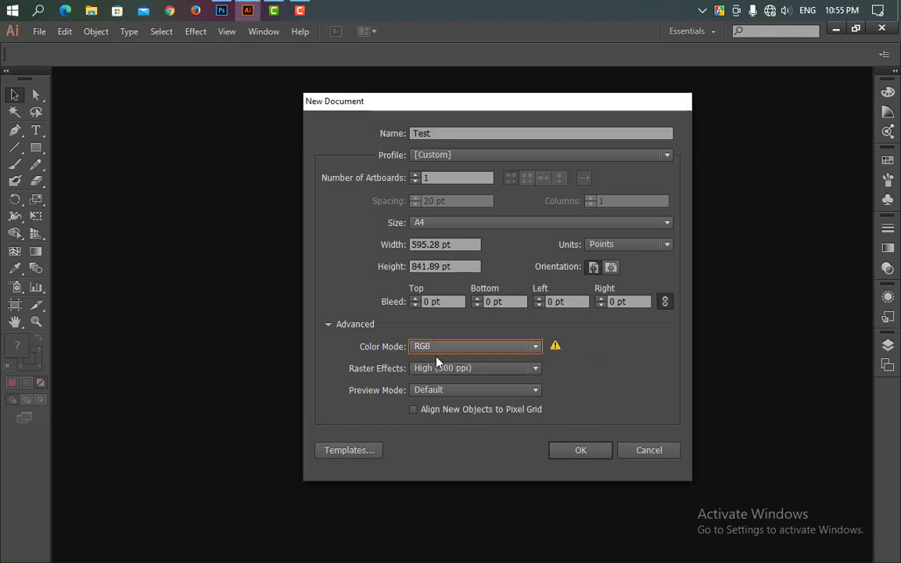
{"action": "left_click", "coordinate": [579, 452]}
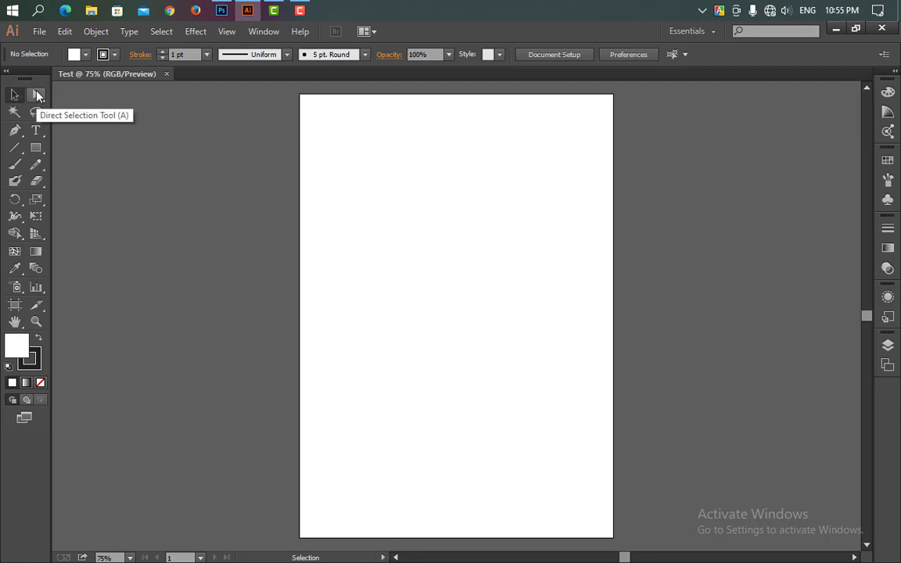
- Draw a wide rectangle on the upper half of the artboard and fill it with blue 2C6ECE
{"action": "left_click", "coordinate": [36, 149]}
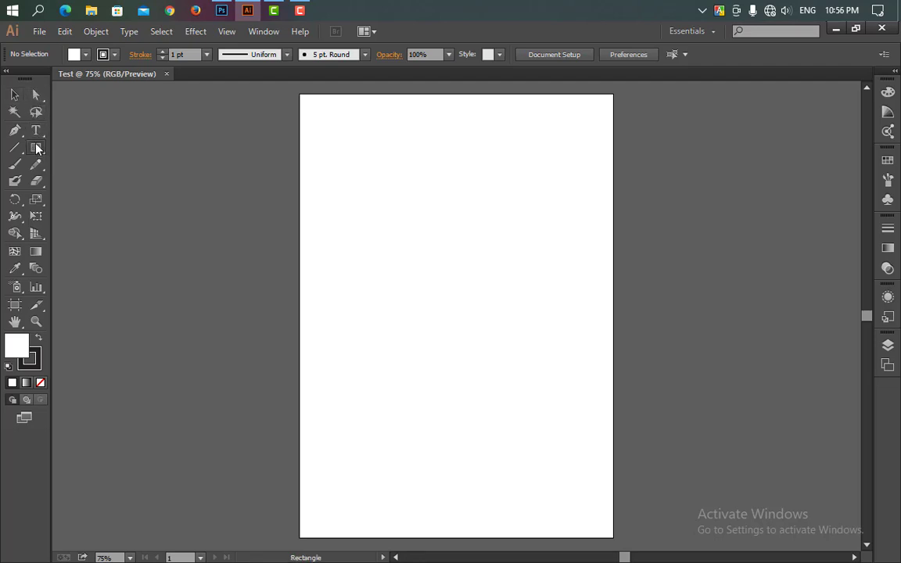
{"action": "left_click_drag", "start_coordinate": [360, 169], "coordinate": [546, 272]}
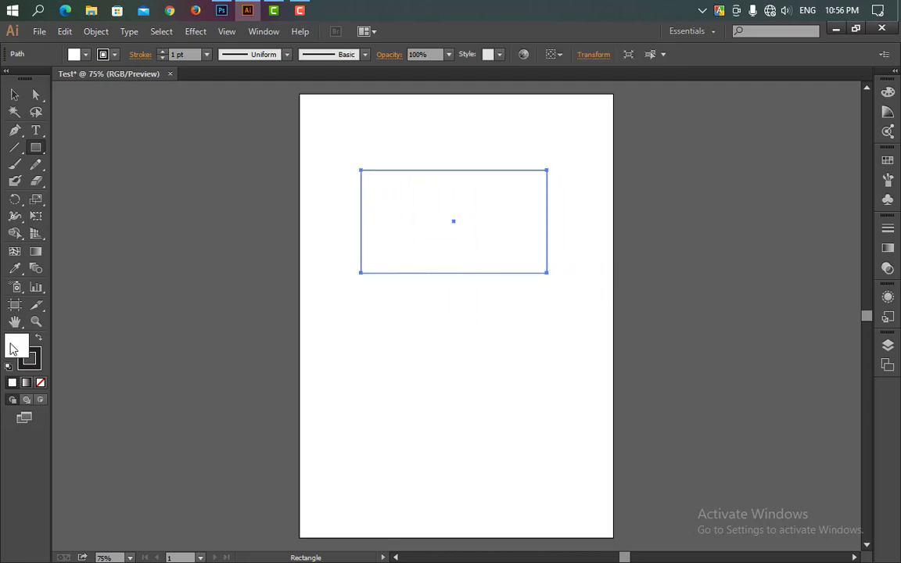
{"action": "double_click", "coordinate": [12, 344]}
{"action": "left_click", "coordinate": [405, 237]}
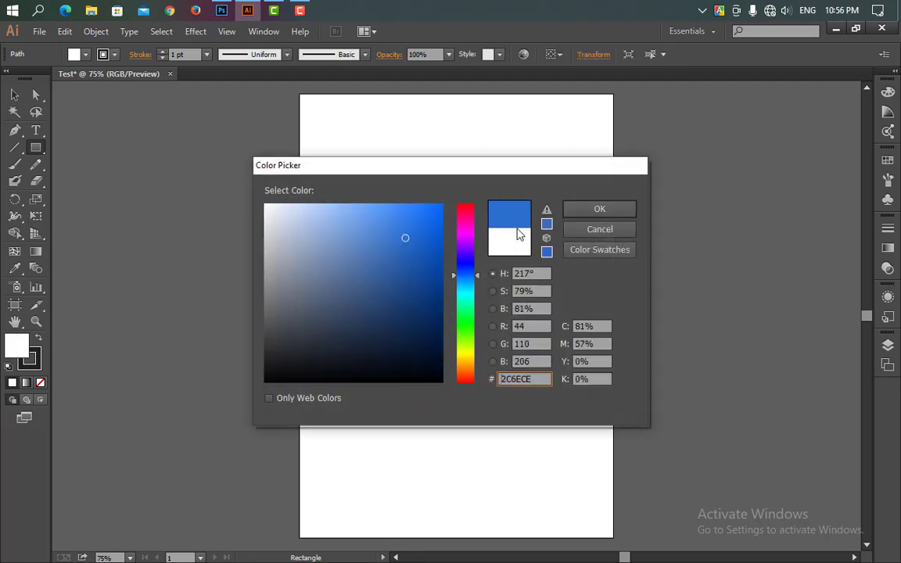
{"action": "left_click", "coordinate": [592, 212]}
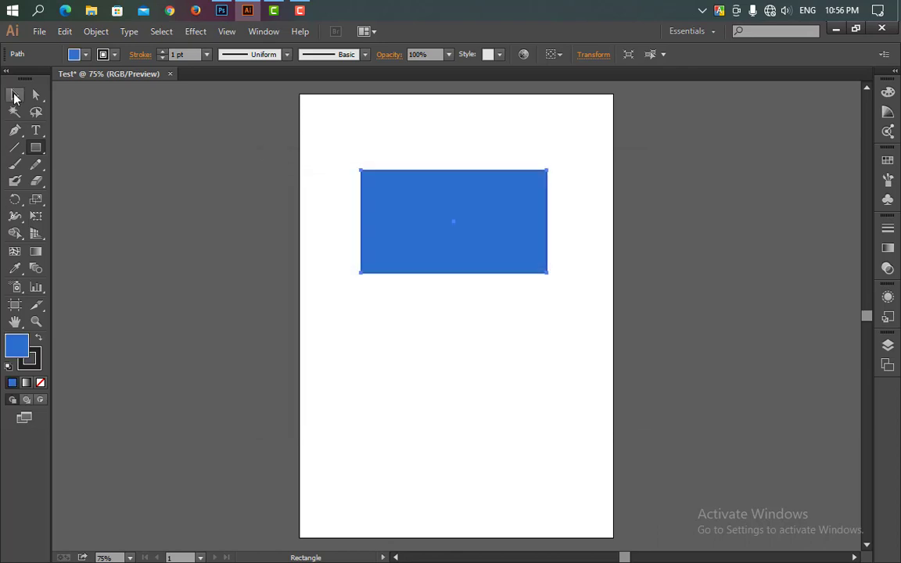
- Enlarge the blue rectangle from its lower-right corner, and extend its bottom edge further down
{"action": "left_click", "coordinate": [14, 94]}
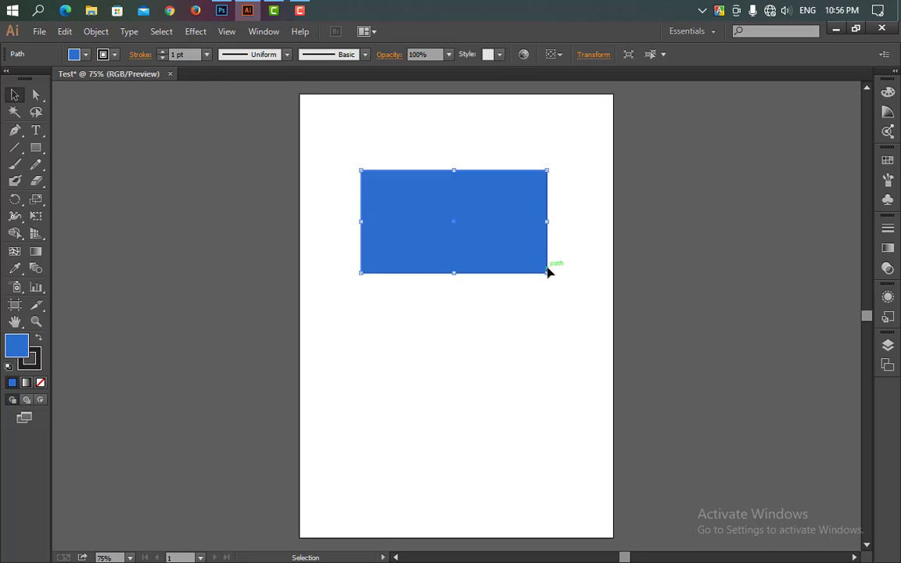
{"action": "left_click_drag", "start_coordinate": [547, 273], "coordinate": [587, 324]}
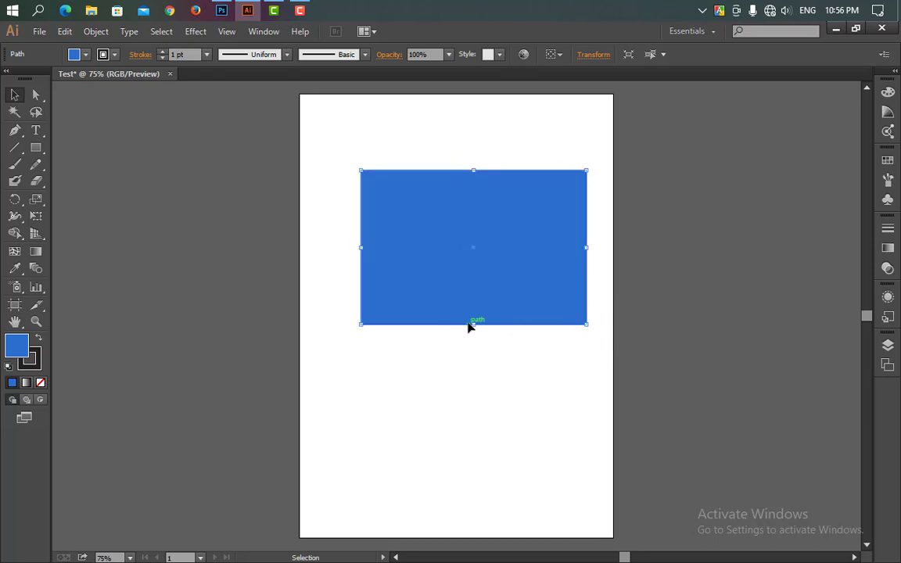
{"action": "left_click_drag", "start_coordinate": [473, 326], "coordinate": [473, 353]}
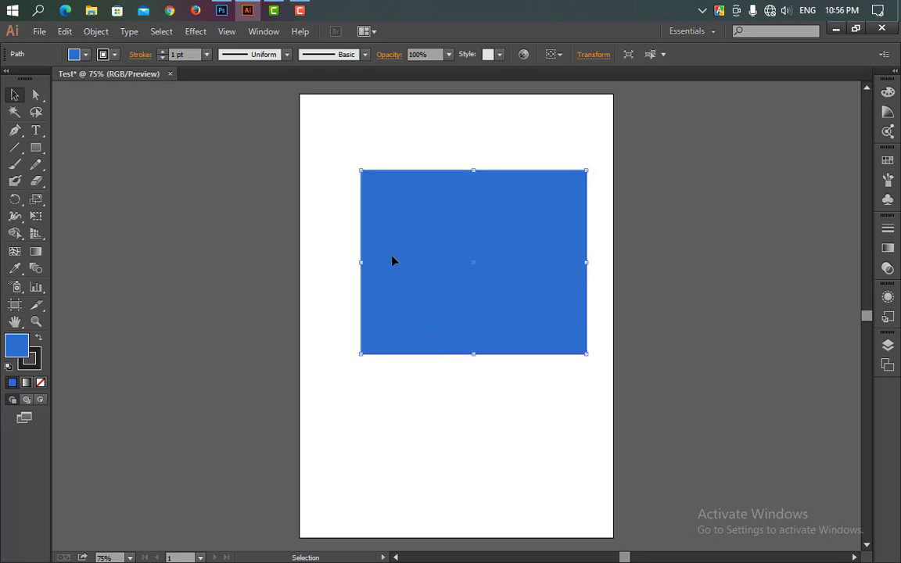
- Move the whole rectangle around with the Direct Selection tool, leaving it within the upper part of the artboard
{"action": "left_click", "coordinate": [36, 95]}
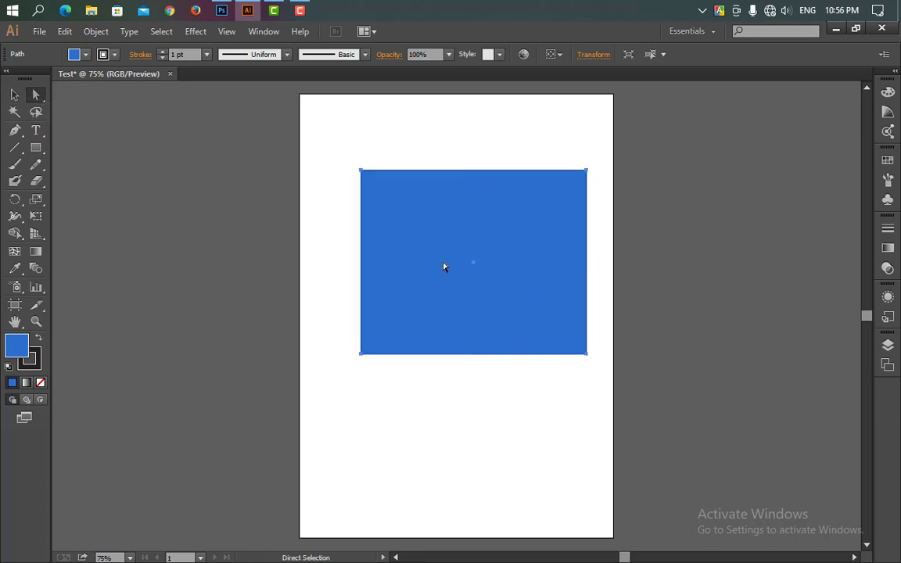
{"action": "left_click_drag", "start_coordinate": [491, 260], "coordinate": [301, 154]}
{"action": "left_click_drag", "start_coordinate": [319, 193], "coordinate": [398, 290]}
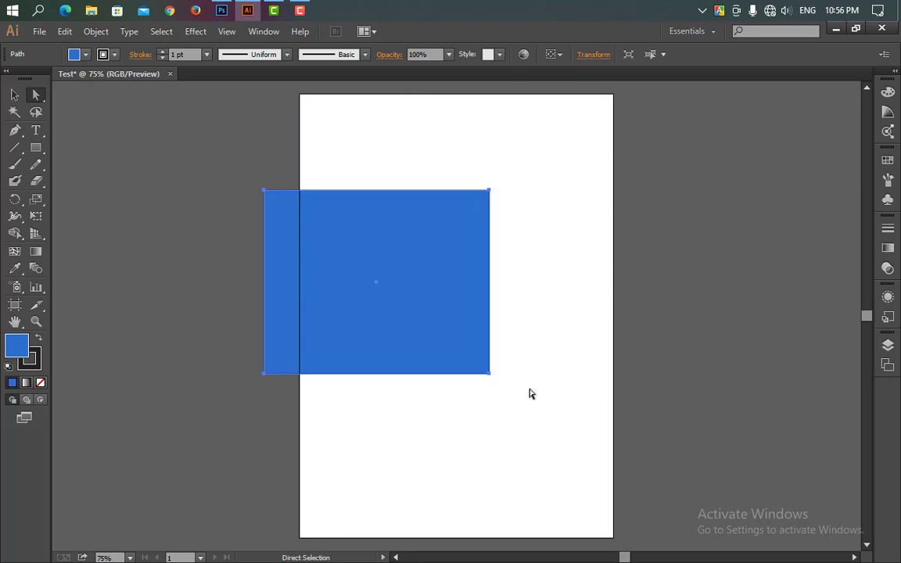
{"action": "left_click_drag", "start_coordinate": [492, 375], "coordinate": [516, 374]}
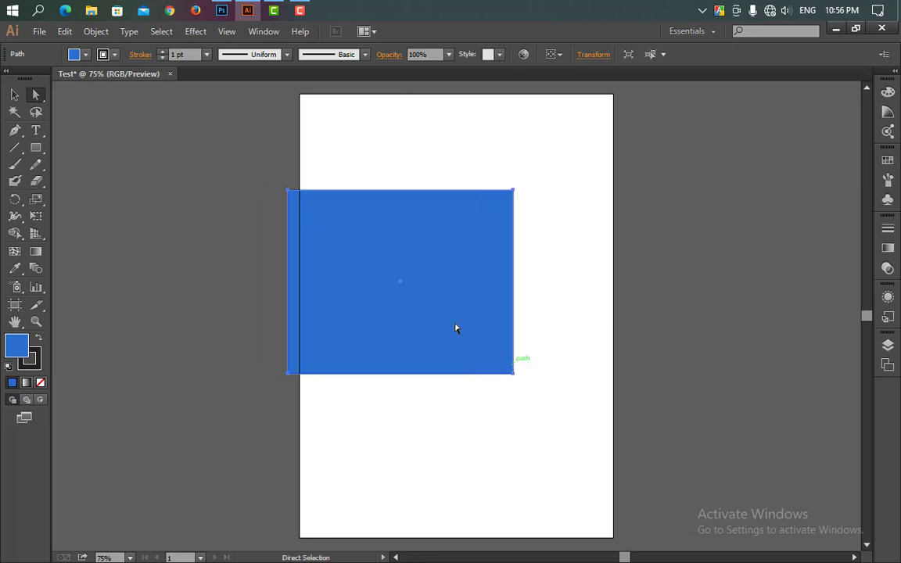
{"action": "left_click_drag", "start_coordinate": [407, 254], "coordinate": [451, 203]}
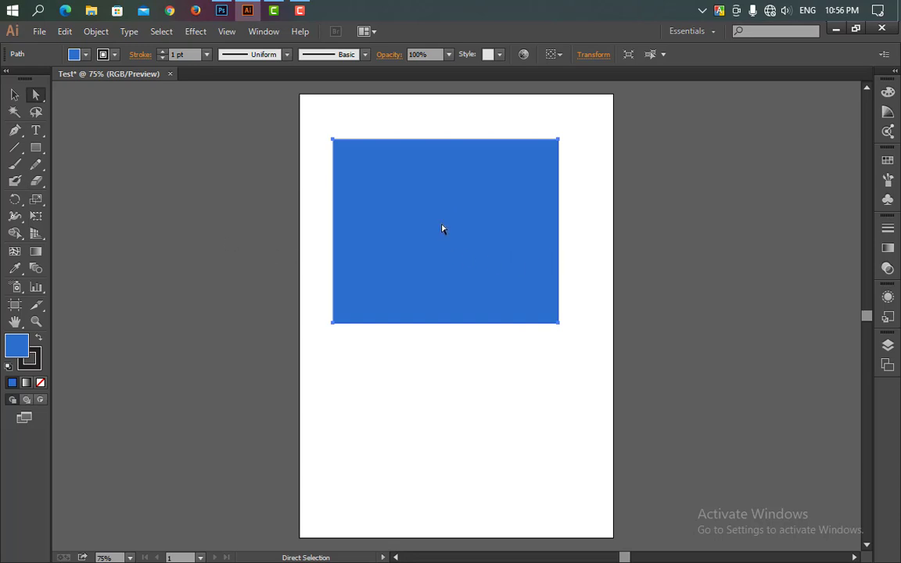
- Duplicate the blue rectangle three times, placing copies over the artboard's left edge, over its right edge and beyond its upper right
{"action": "left_click_drag", "start_coordinate": [426, 245], "coordinate": [294, 348]}
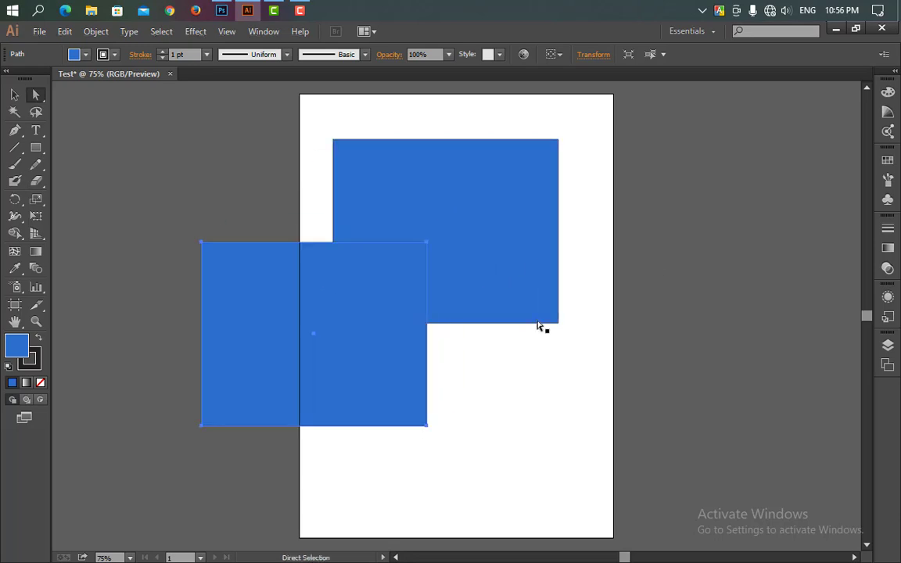
{"action": "left_click_drag", "start_coordinate": [526, 253], "coordinate": [692, 337]}
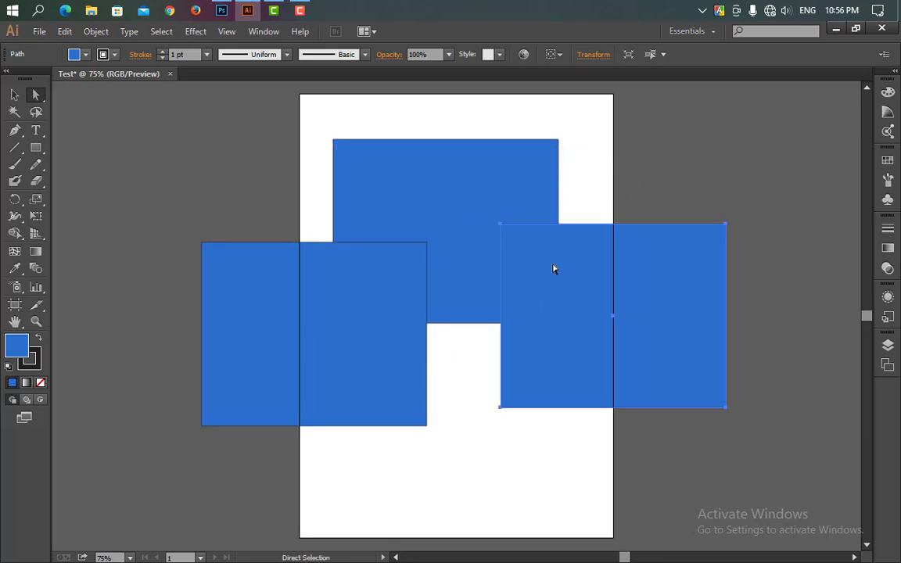
{"action": "left_click_drag", "start_coordinate": [496, 179], "coordinate": [809, 155]}
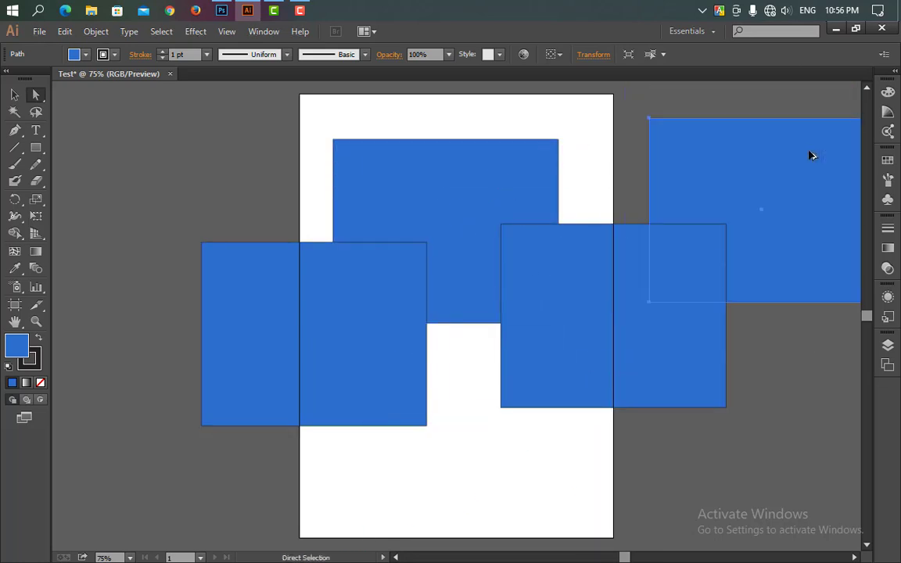
- Change the fill of the rectangle copy outside the artboard's upper right to pink
{"action": "double_click", "coordinate": [17, 349]}
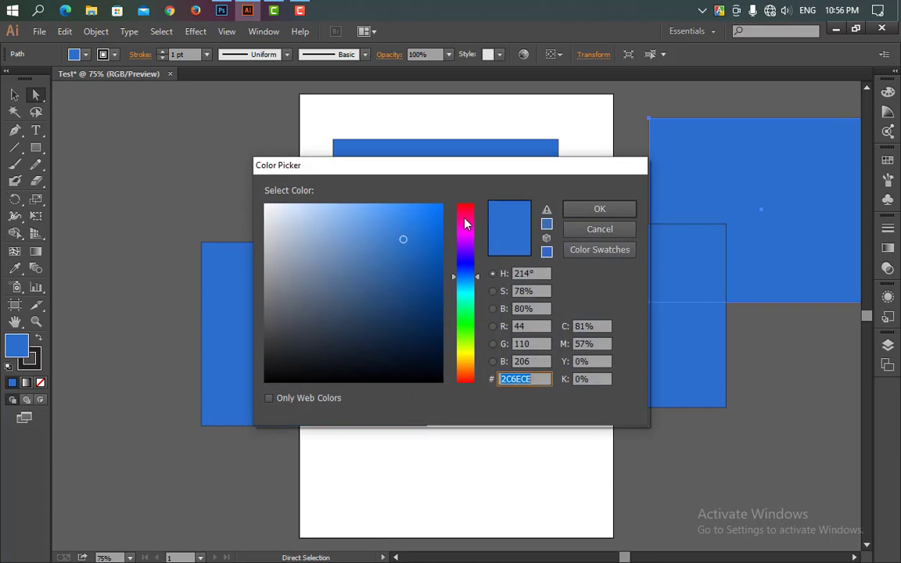
{"action": "type", "text": "CC2E7D"}
{"action": "key", "text": "Return"}
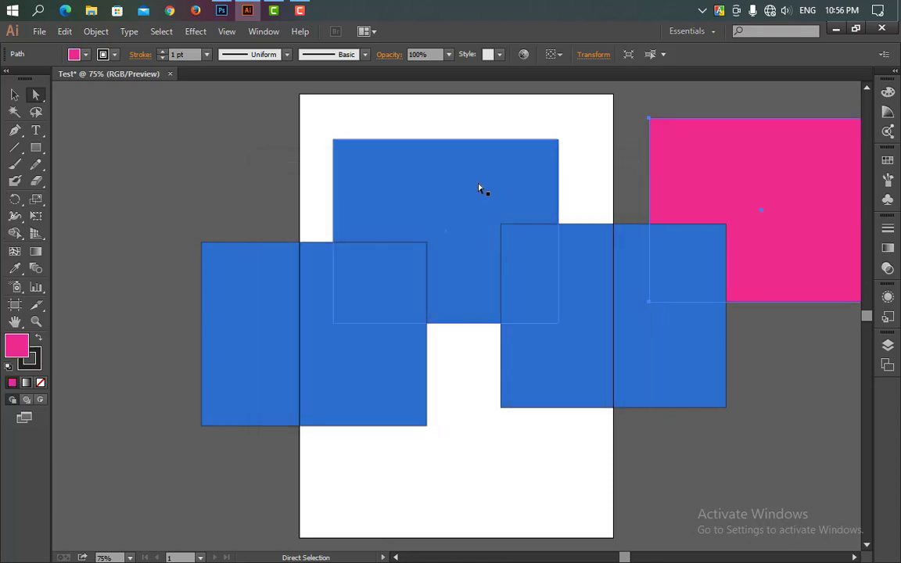
- Change the fill of the original rectangle in the upper part of the artboard to a reddish pink
{"action": "left_click", "coordinate": [473, 188]}
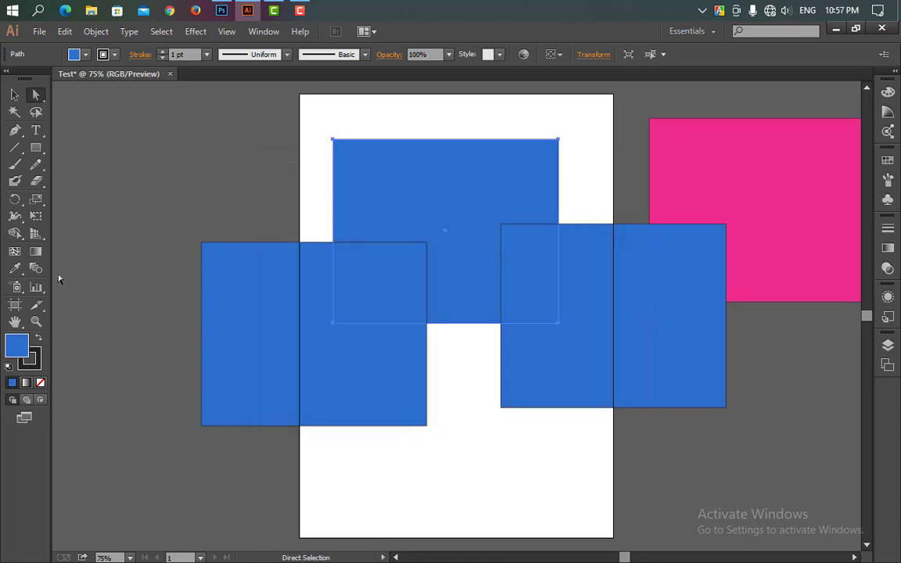
{"action": "double_click", "coordinate": [19, 354]}
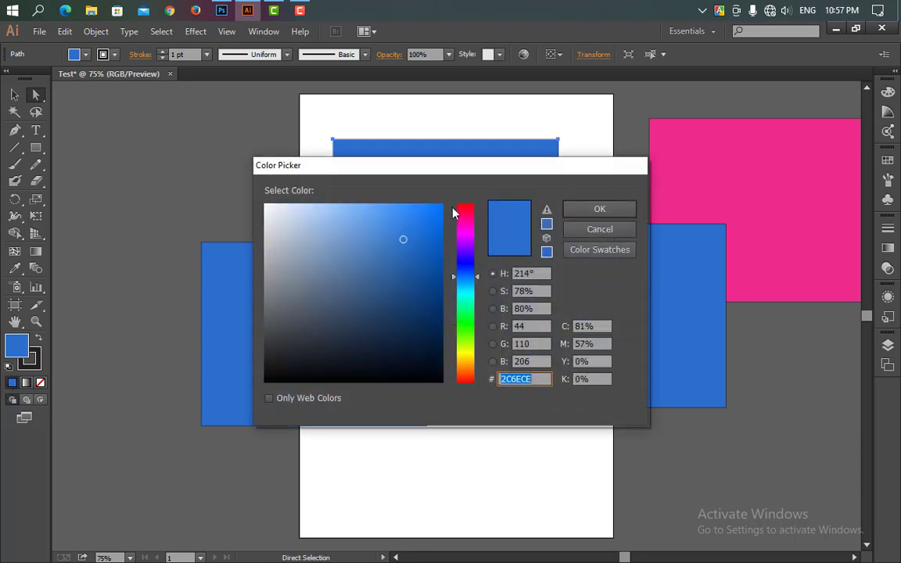
{"action": "left_click", "coordinate": [470, 216]}
{"action": "left_click", "coordinate": [597, 208]}
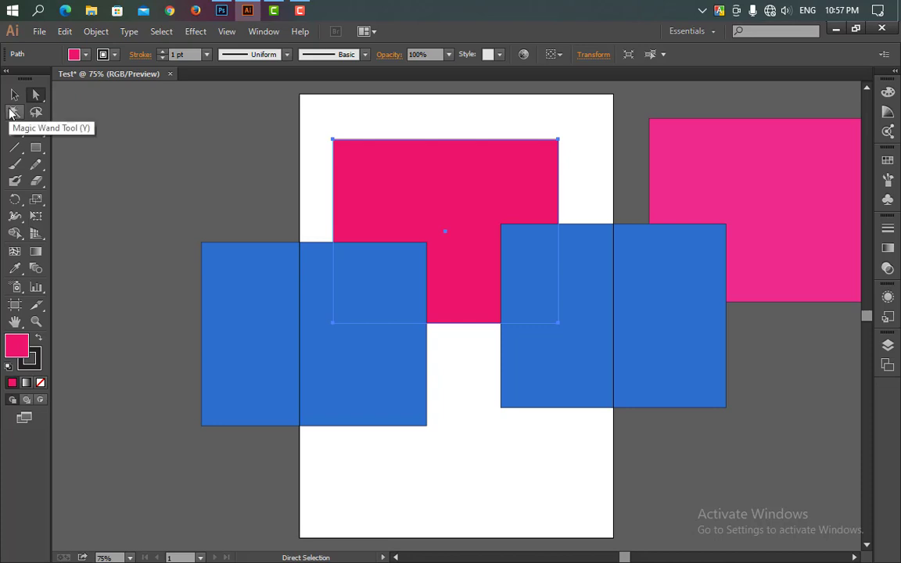
- Select the two blue rectangles by color with the Magic Wand, and likewise select both pink rectangles and delete them
{"action": "left_click", "coordinate": [13, 112]}
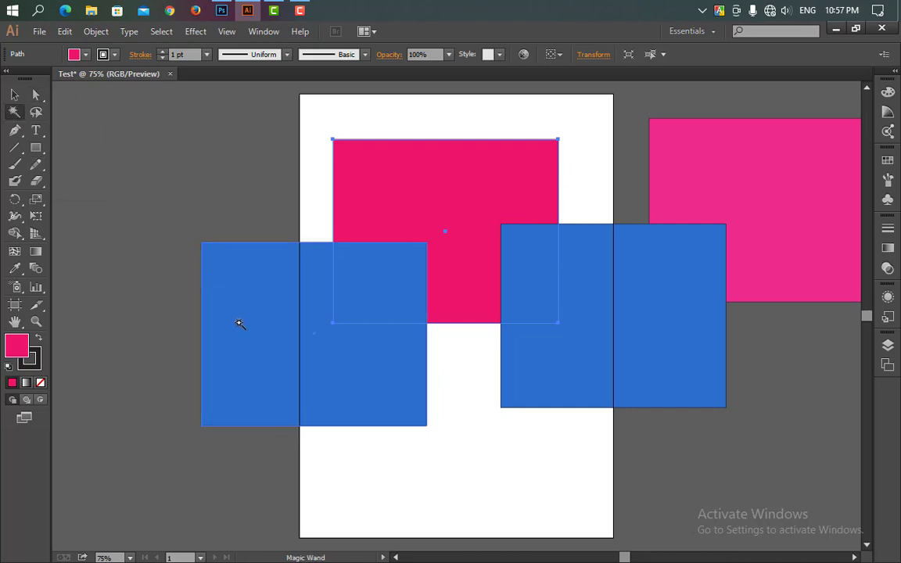
{"action": "left_click", "coordinate": [239, 324]}
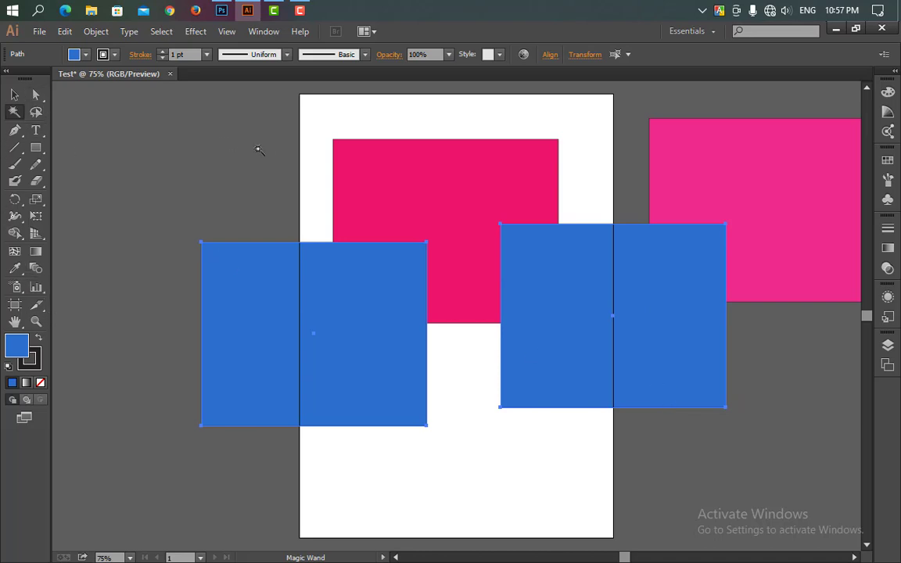
{"action": "left_click", "coordinate": [772, 181]}
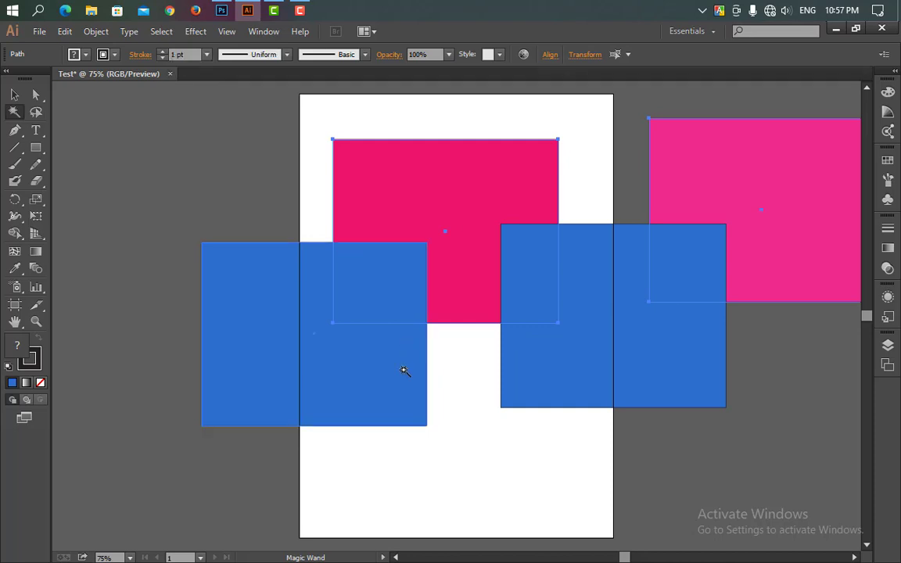
{"action": "key", "text": "Delete"}
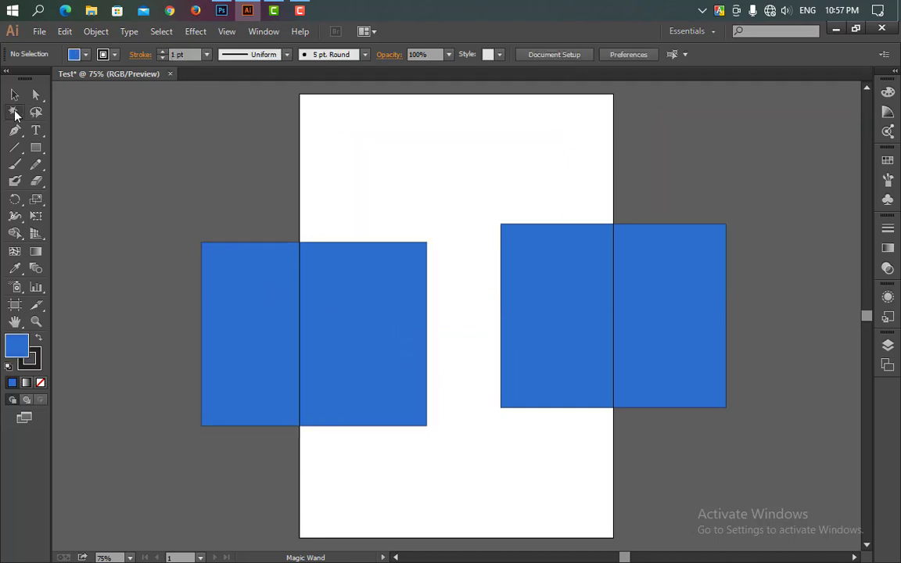
{"action": "left_click", "coordinate": [15, 96]}
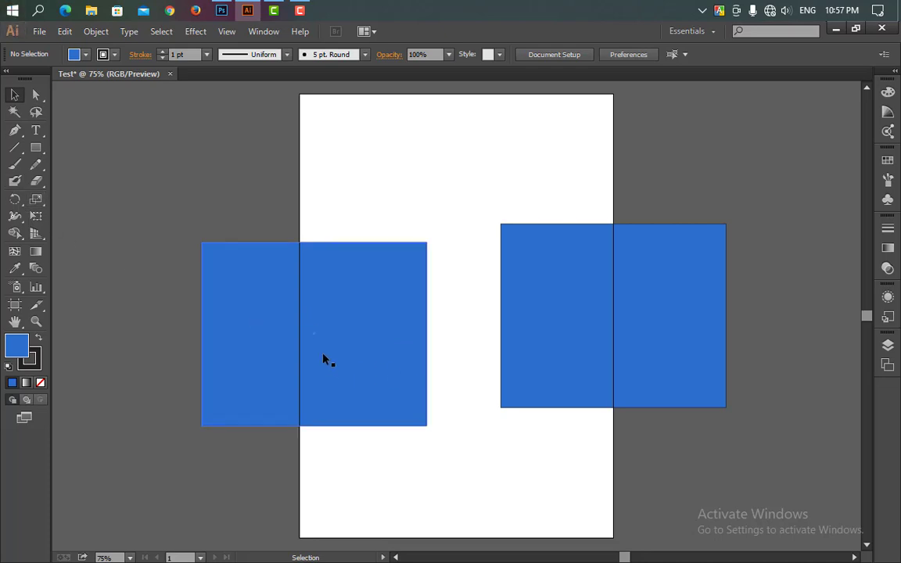
- Duplicate the blue rectangle on the artboard's left edge and move the three rectangles individually, two over the left edge and one over the right
{"action": "left_click_drag", "start_coordinate": [316, 348], "coordinate": [268, 208]}
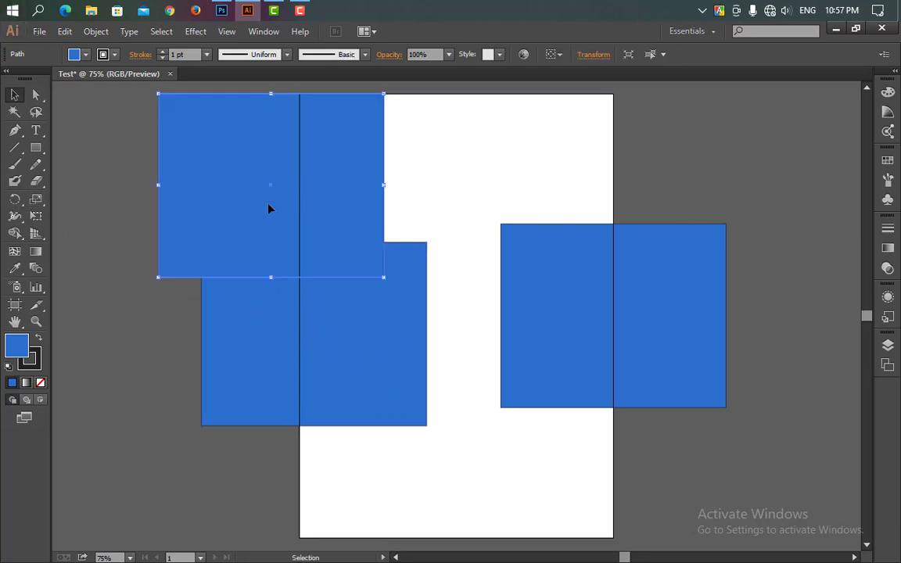
{"action": "left_click_drag", "start_coordinate": [378, 374], "coordinate": [452, 472]}
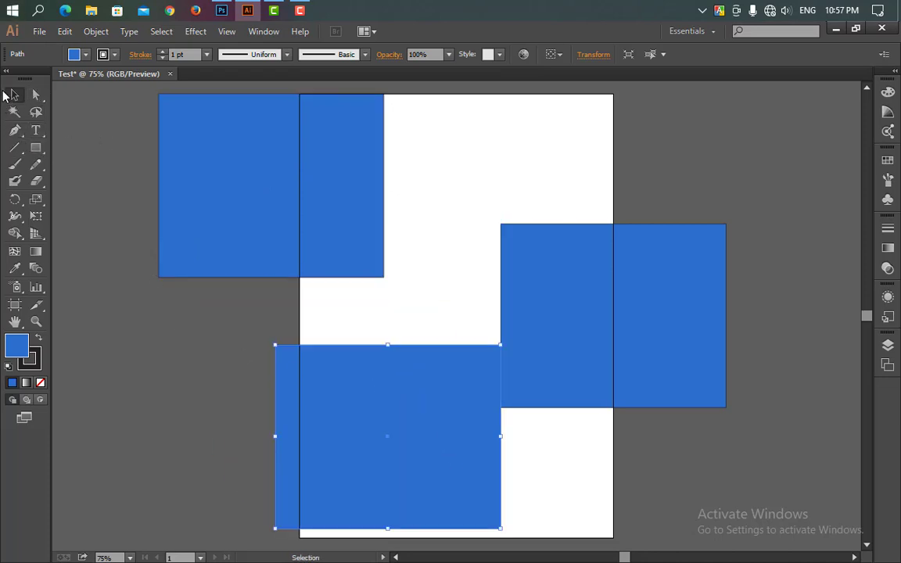
{"action": "left_click_drag", "start_coordinate": [311, 171], "coordinate": [263, 212]}
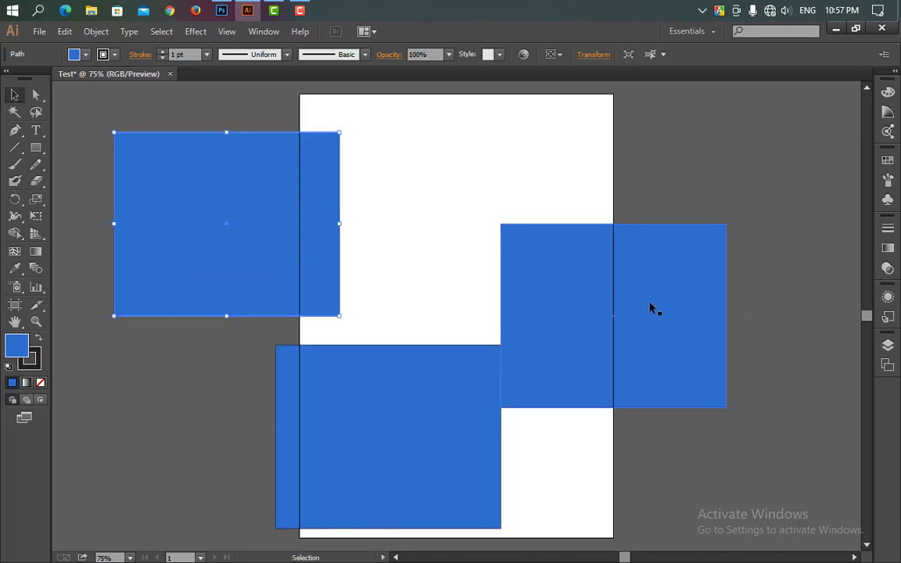
{"action": "left_click_drag", "start_coordinate": [653, 307], "coordinate": [694, 261]}
{"action": "left_click_drag", "start_coordinate": [373, 371], "coordinate": [230, 387]}
{"action": "left_click_drag", "start_coordinate": [233, 235], "coordinate": [312, 250]}
{"action": "left_click_drag", "start_coordinate": [573, 312], "coordinate": [459, 337]}
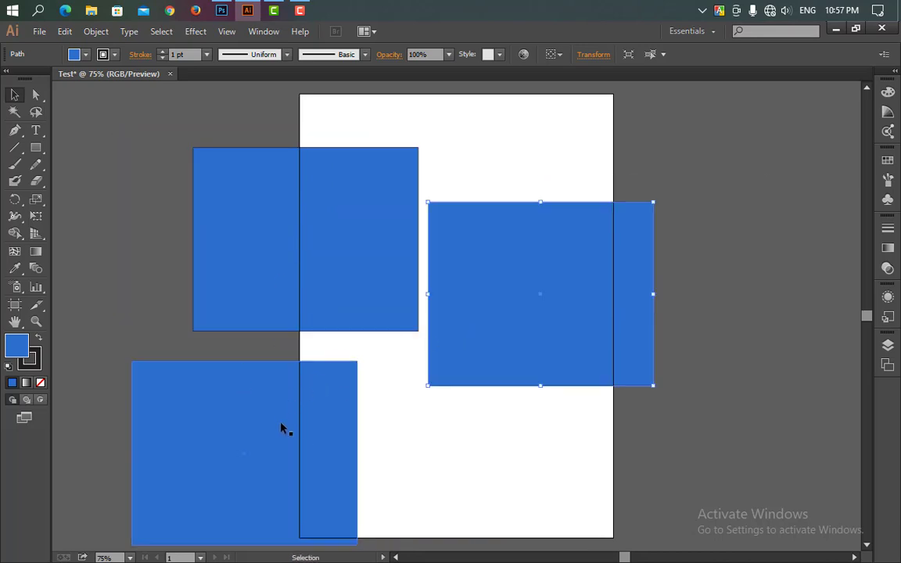
{"action": "left_click_drag", "start_coordinate": [281, 427], "coordinate": [318, 415]}
{"action": "left_click_drag", "start_coordinate": [329, 236], "coordinate": [291, 236]}
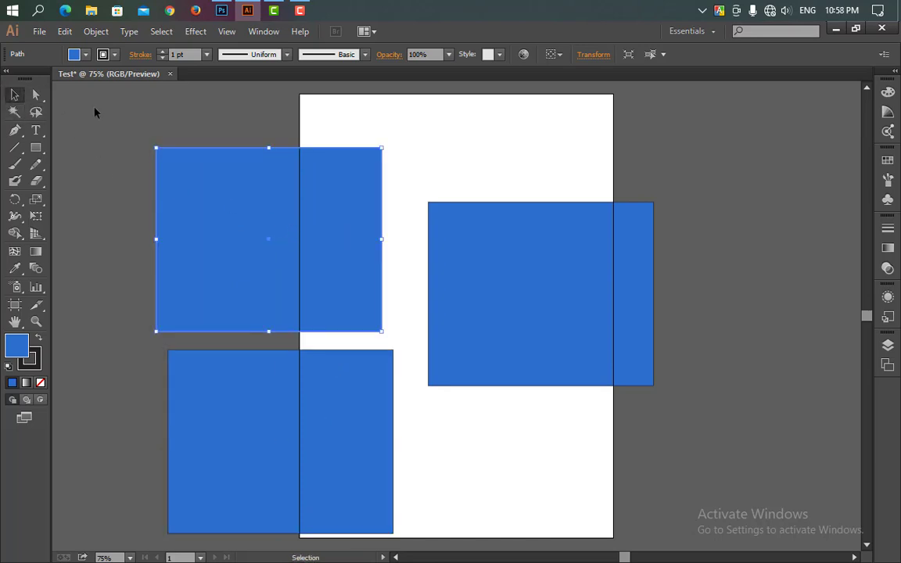
- Group the three blue rectangles and move the group around the artboard as one object
{"action": "left_click_drag", "start_coordinate": [278, 439], "coordinate": [494, 446]}
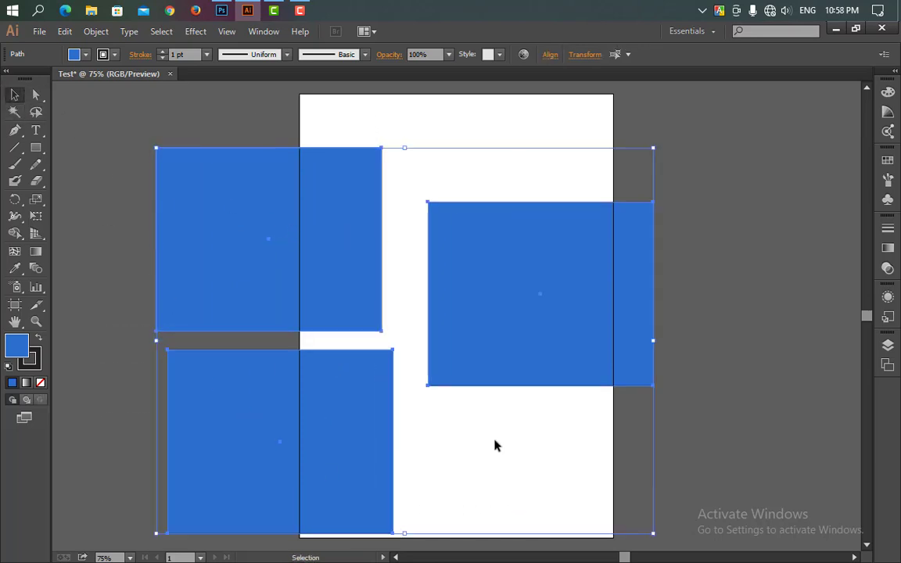
{"action": "right_click", "coordinate": [483, 335]}
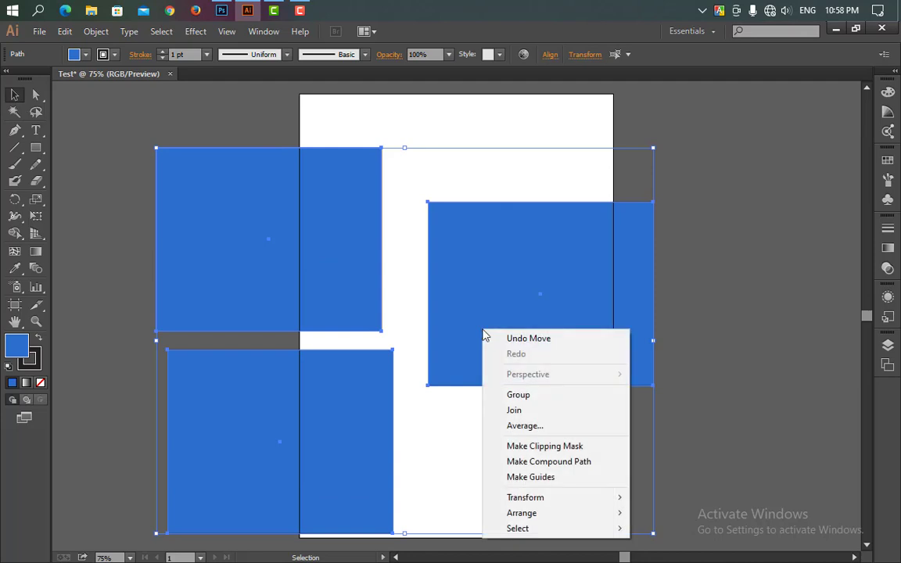
{"action": "left_click", "coordinate": [516, 396]}
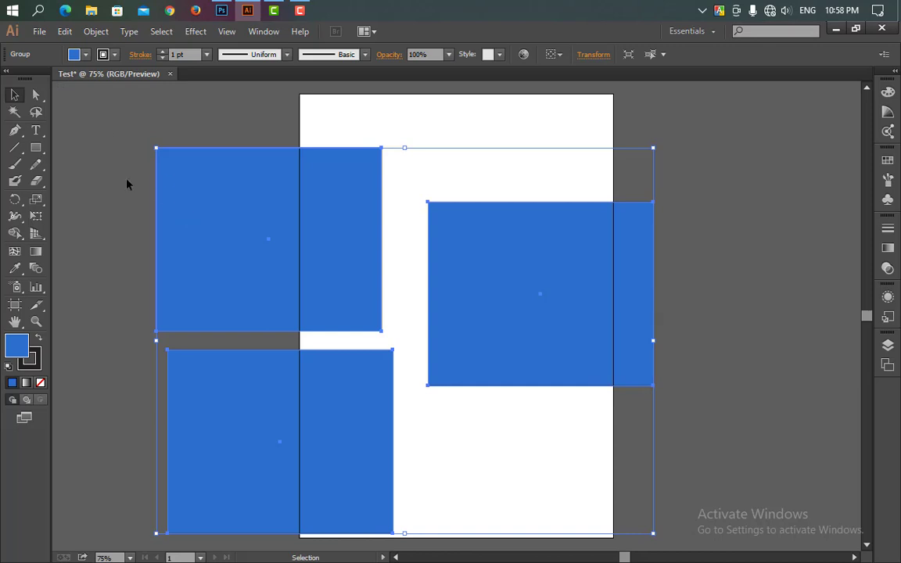
{"action": "left_click_drag", "start_coordinate": [241, 231], "coordinate": [178, 220]}
{"action": "left_click_drag", "start_coordinate": [227, 247], "coordinate": [331, 238]}
{"action": "mouse_move", "coordinate": [533, 285]}
{"action": "left_mouse_down"}
{"action": "mouse_move", "coordinate": [599, 263]}
{"action": "mouse_move", "coordinate": [524, 271]}
{"action": "left_mouse_up"}
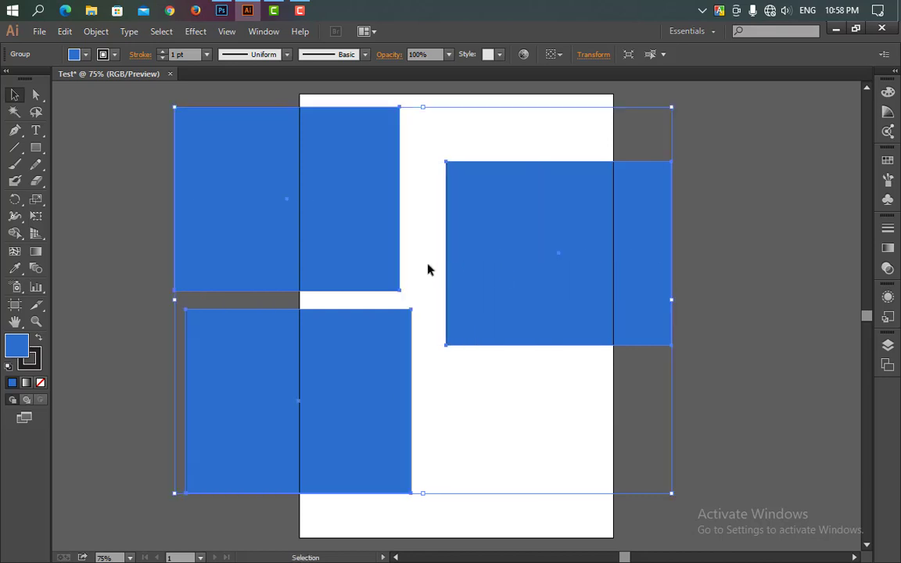
- Ungroup the three blue rectangles and delete them
{"action": "right_click", "coordinate": [335, 204]}
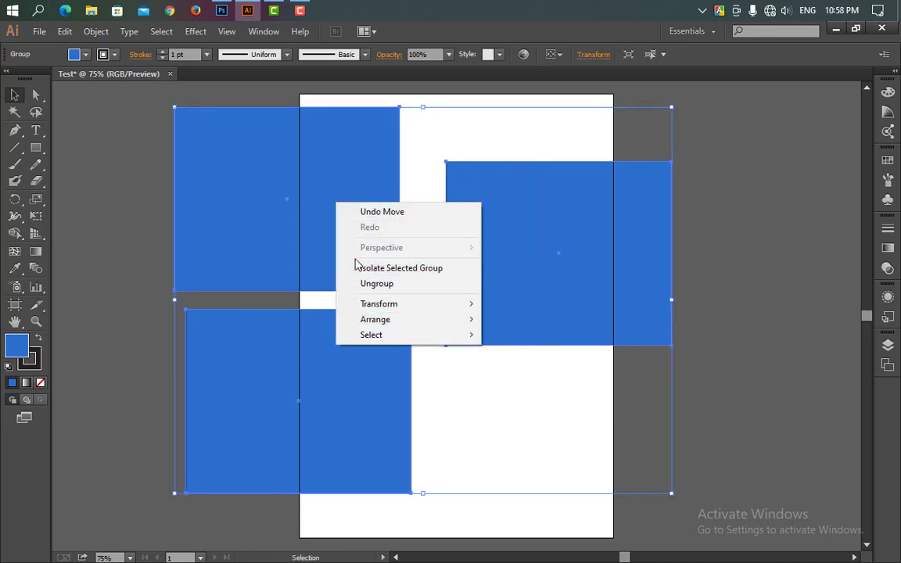
{"action": "left_click", "coordinate": [376, 284]}
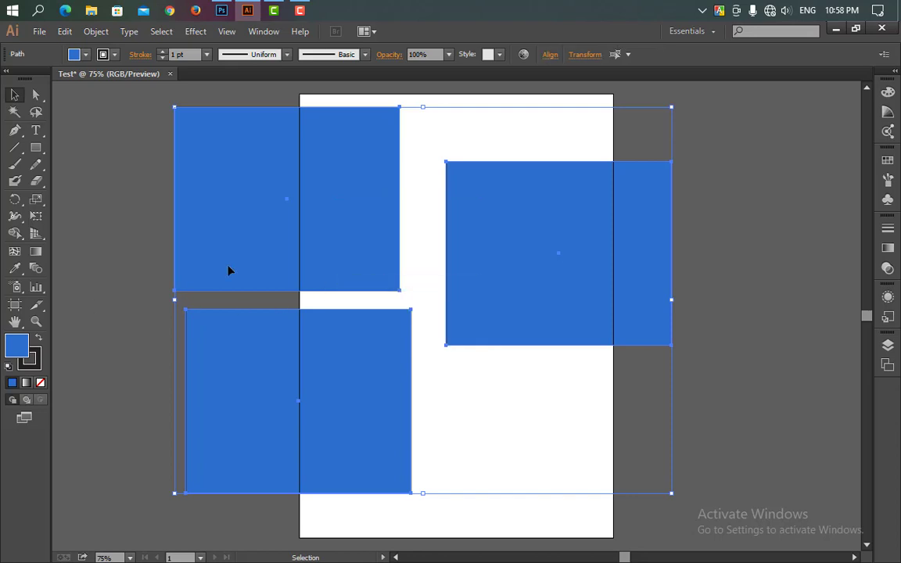
{"action": "key", "text": "Delete"}
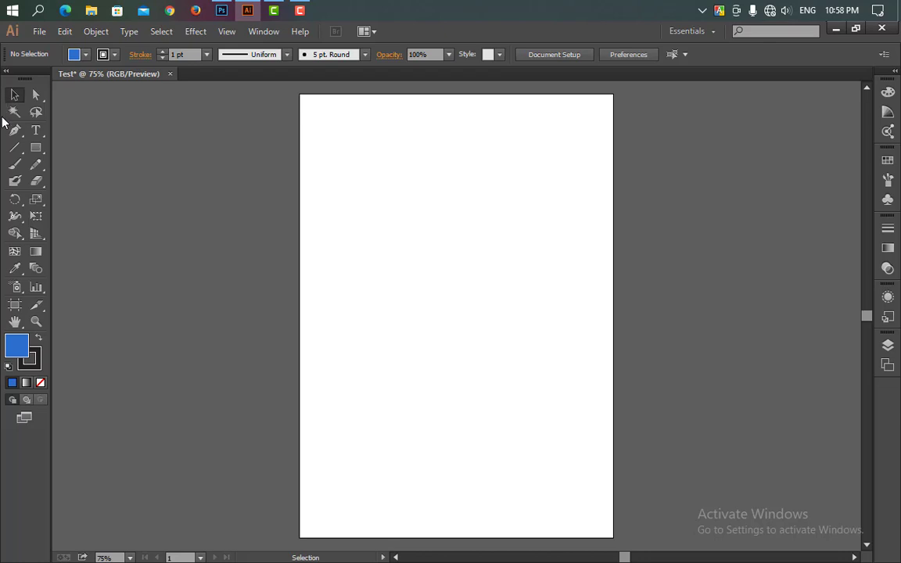
- Add the text "TTEI" at 48 pt in the upper left part of the artboard
{"action": "left_click", "coordinate": [36, 130]}
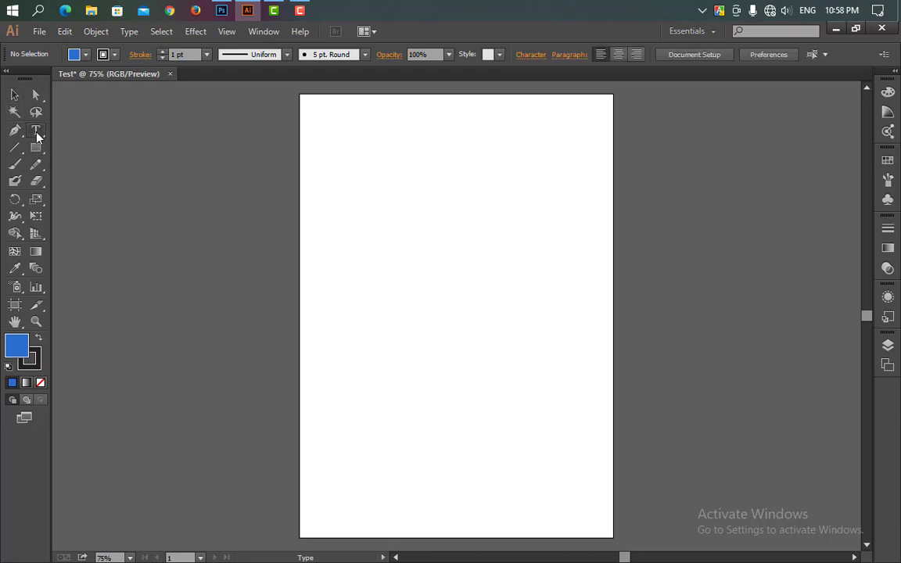
{"action": "left_click", "coordinate": [321, 208]}
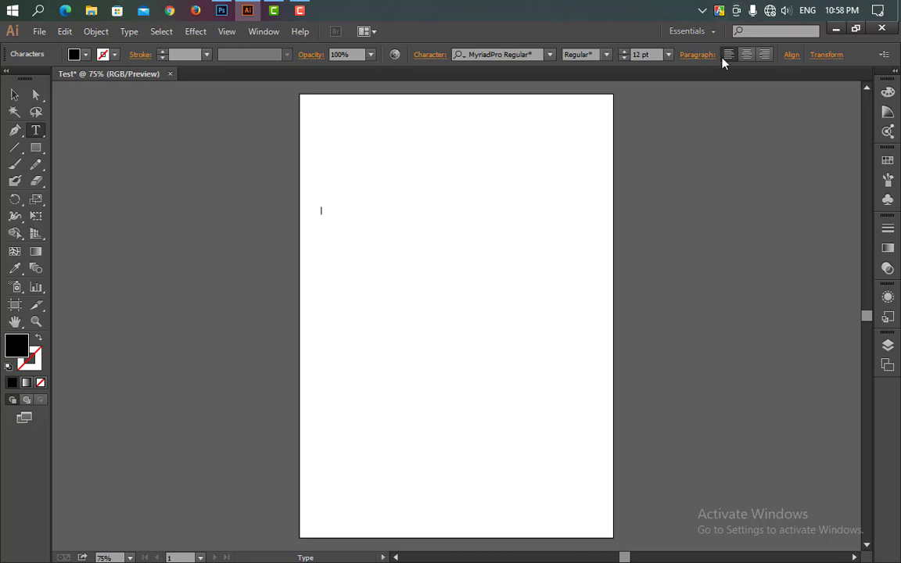
{"action": "left_click", "coordinate": [668, 55]}
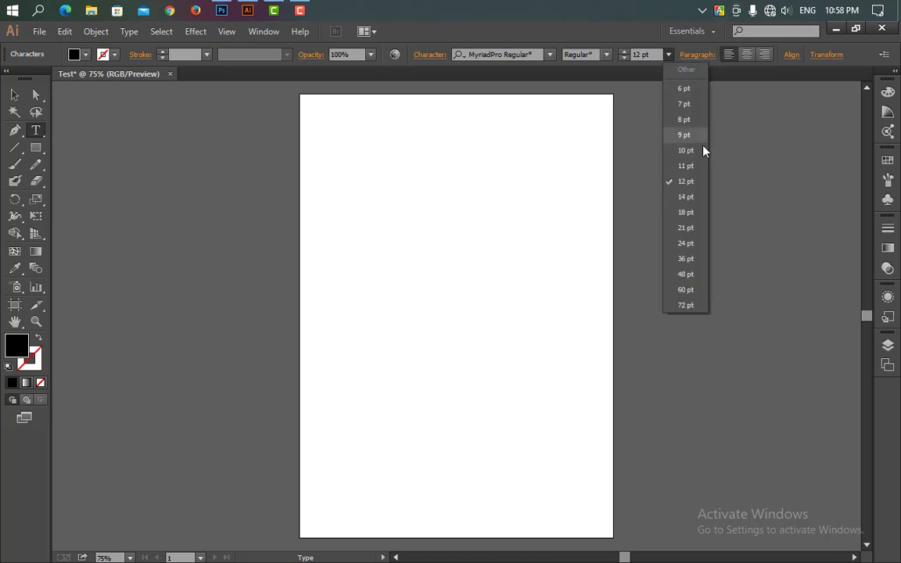
{"action": "left_click", "coordinate": [679, 274]}
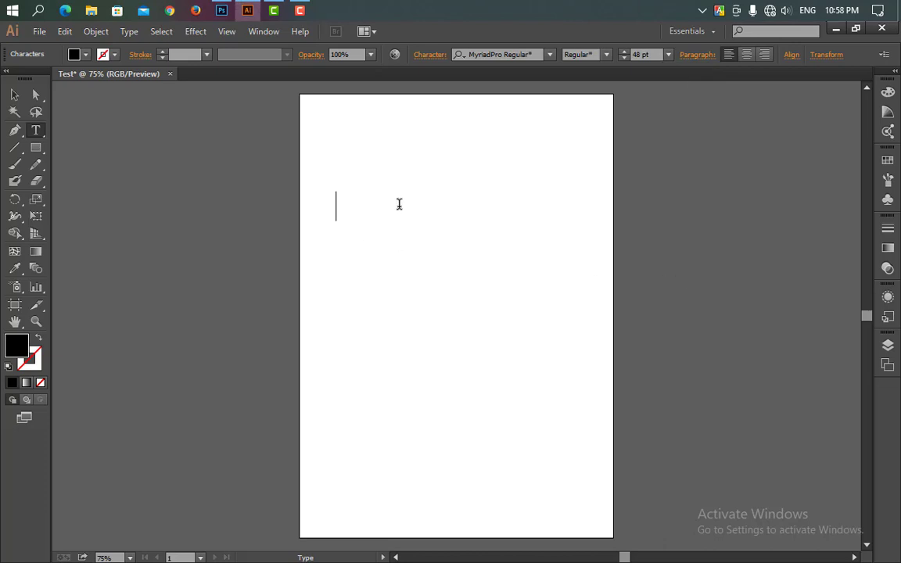
{"action": "type", "text": "TTEI"}
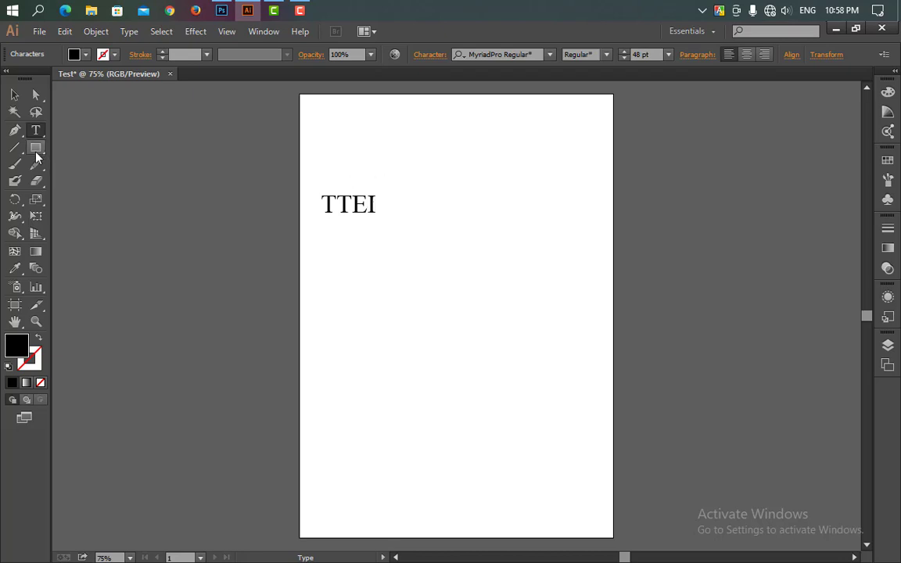
- Draw a closed four-sided shape, narrower at its base, with the Pen tool below and to the right of the TTEI text
{"action": "left_click", "coordinate": [14, 130]}
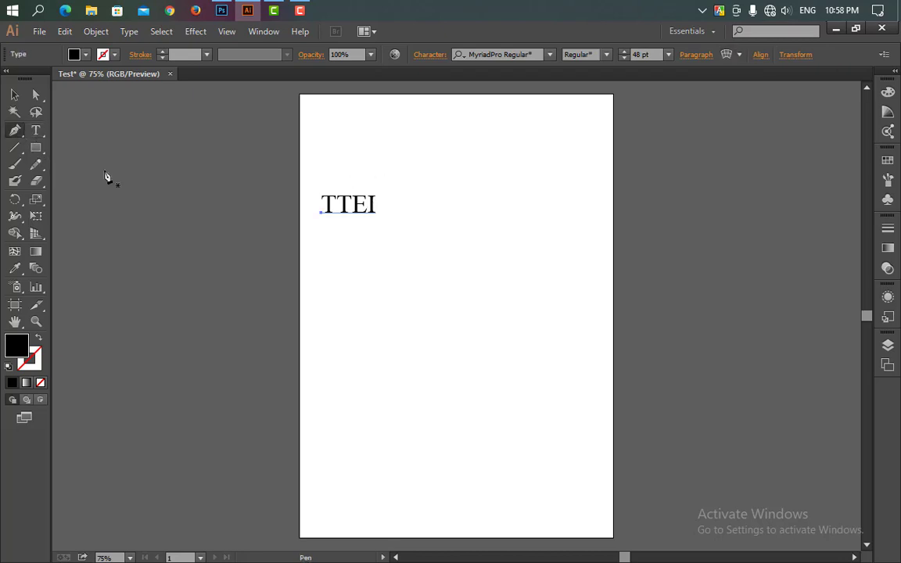
{"action": "left_click", "coordinate": [455, 237]}
{"action": "left_click", "coordinate": [516, 240]}
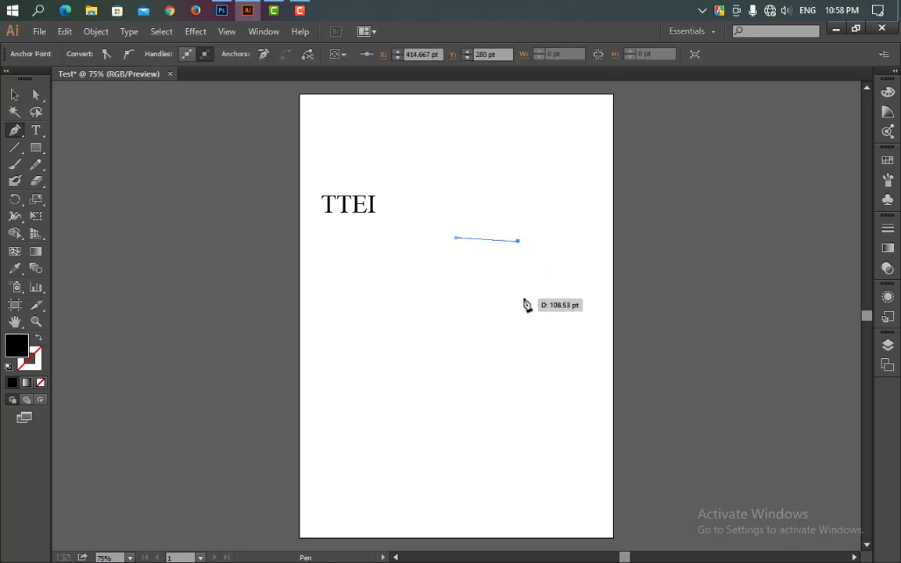
{"action": "left_click", "coordinate": [509, 279]}
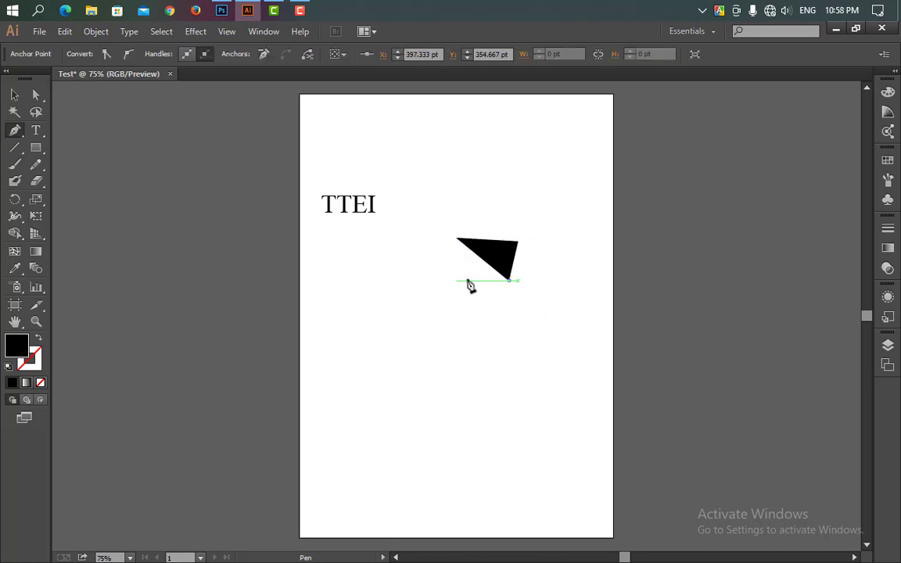
{"action": "left_click", "coordinate": [467, 280]}
{"action": "left_click", "coordinate": [457, 242]}
- Create a many-pointed star with radii of 25 pt and 50 pt below the TTEI text
{"action": "left_click", "coordinate": [36, 149]}
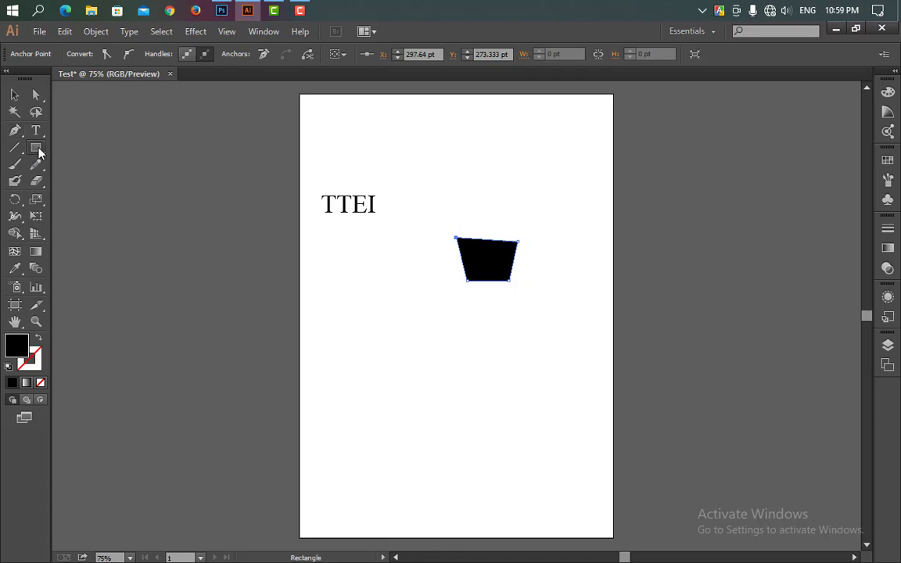
{"action": "left_click", "coordinate": [37, 150]}
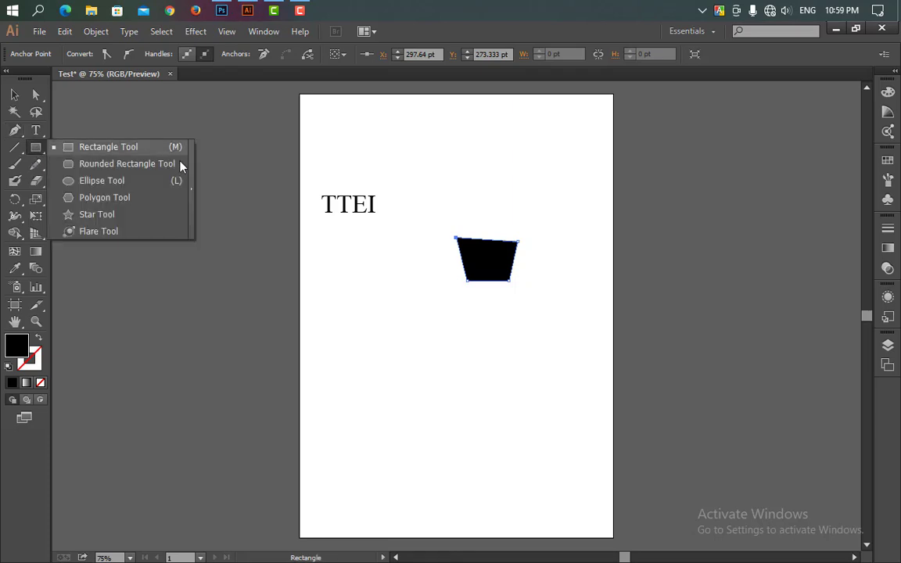
{"action": "left_click", "coordinate": [98, 214]}
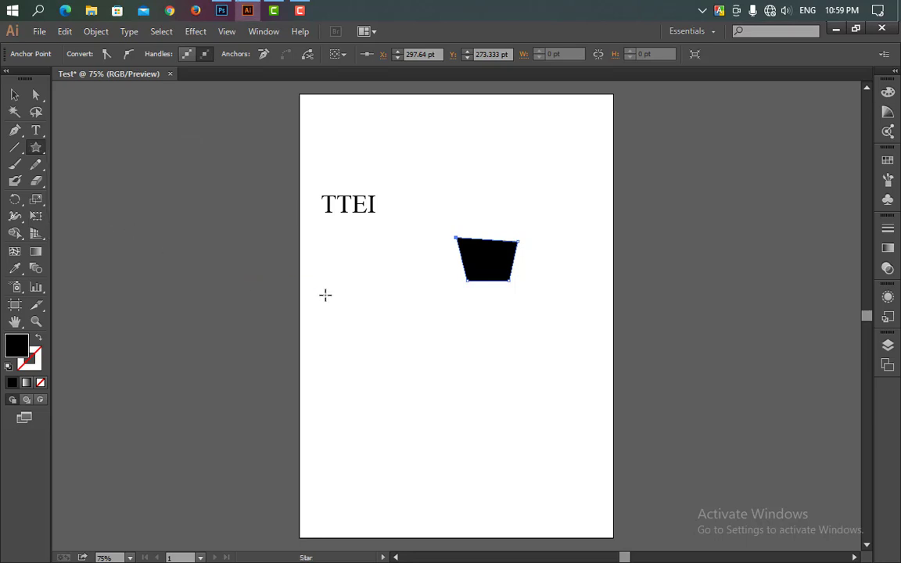
{"action": "left_click", "coordinate": [362, 329]}
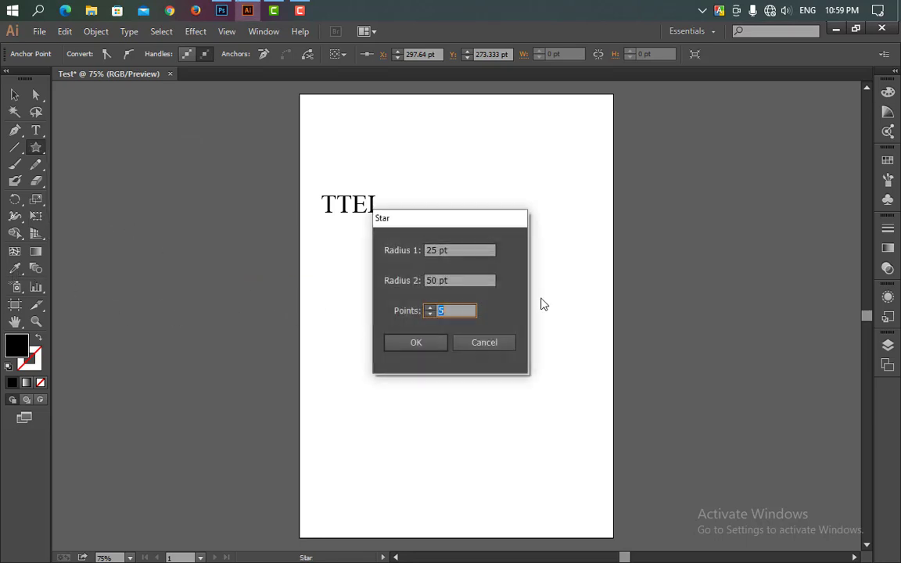
{"action": "left_click", "coordinate": [452, 310]}
{"action": "left_click", "coordinate": [416, 345]}
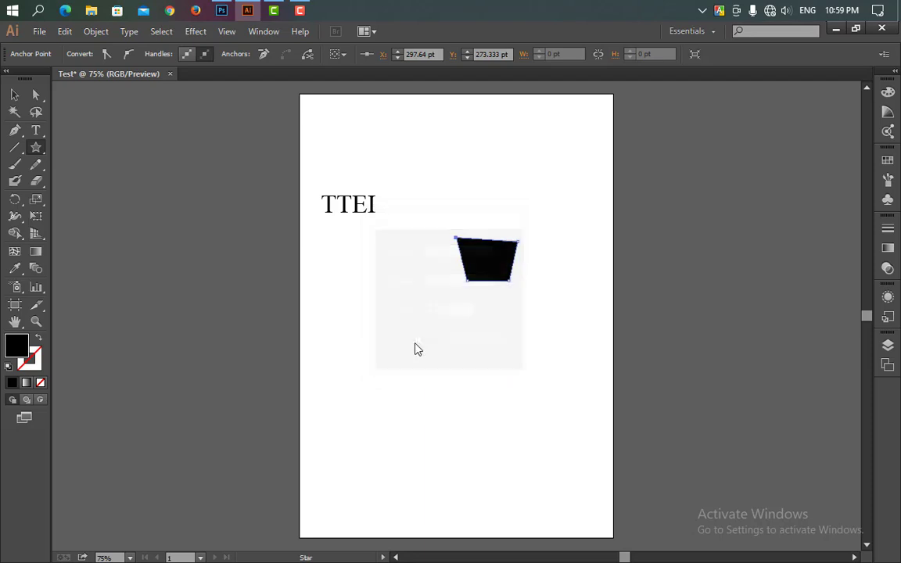
- Enlarge the star to about three times its size and set its fill to red F91233
{"action": "left_click", "coordinate": [14, 95]}
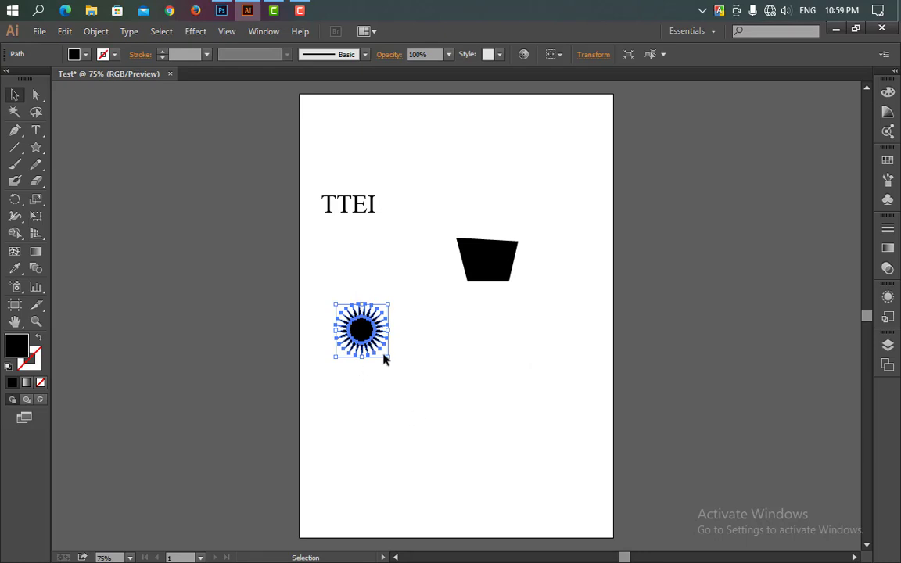
{"action": "left_click_drag", "start_coordinate": [389, 358], "coordinate": [496, 488]}
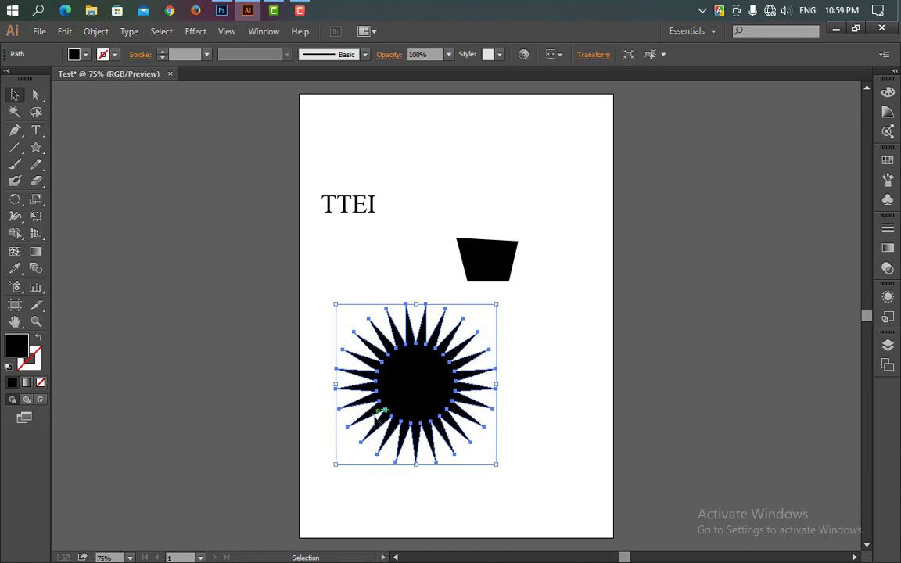
{"action": "double_click", "coordinate": [16, 344]}
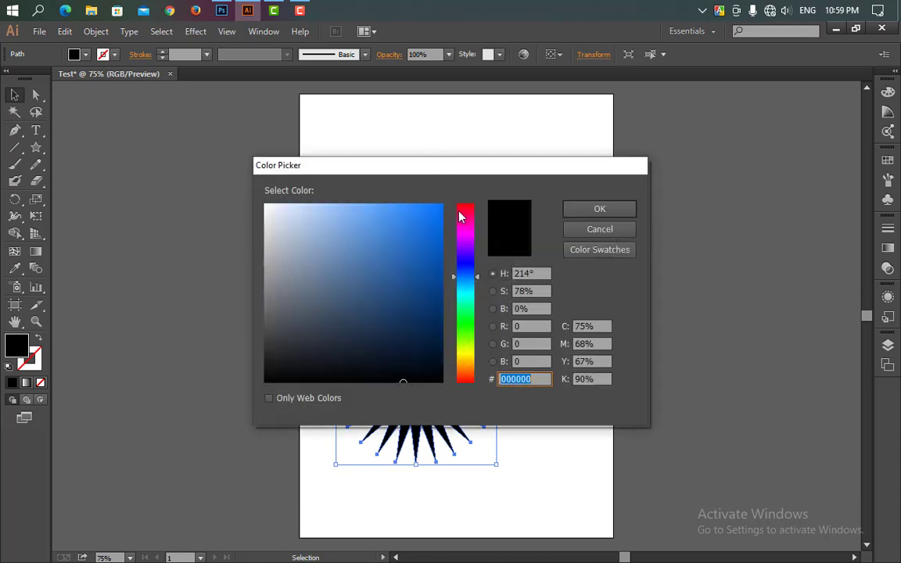
{"action": "left_click", "coordinate": [465, 207]}
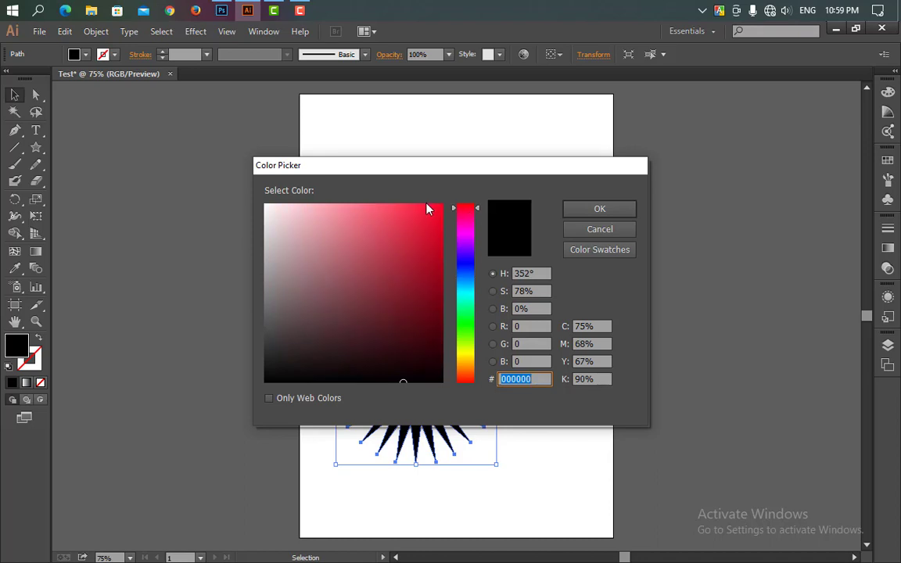
{"action": "left_click", "coordinate": [432, 205]}
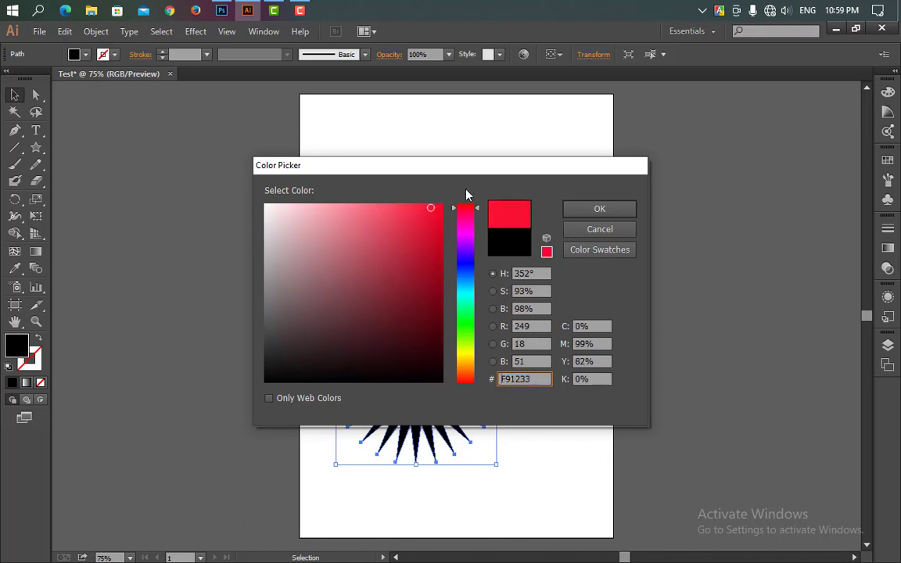
{"action": "left_click", "coordinate": [607, 212]}
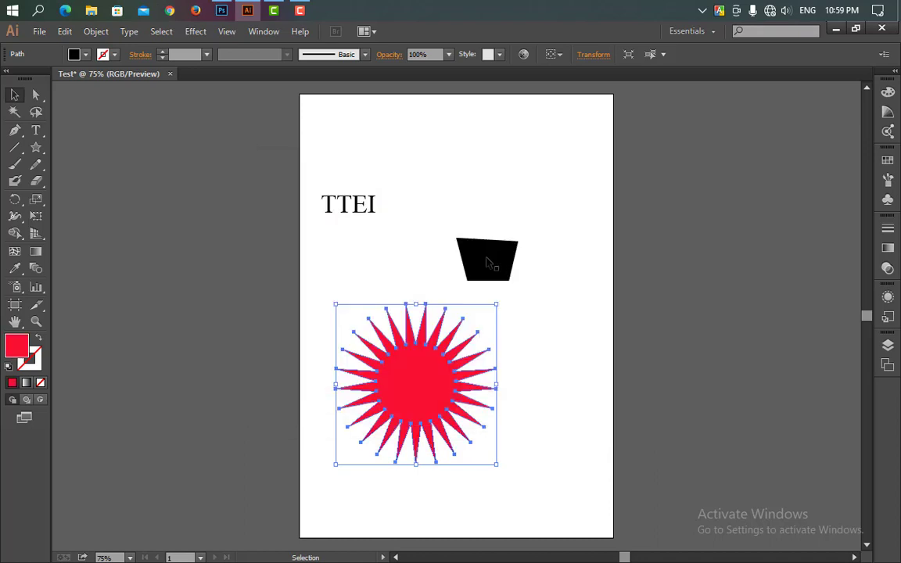
- Set the star's stroke color to yellow F7E42F and deselect the star
{"action": "left_click", "coordinate": [27, 367]}
{"action": "double_click", "coordinate": [27, 366]}
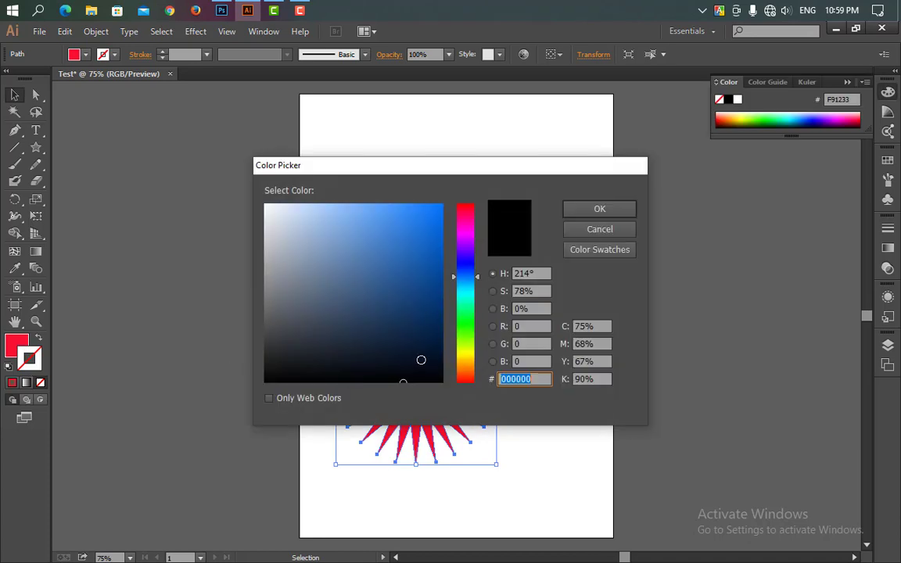
{"action": "left_click", "coordinate": [464, 355]}
{"action": "mouse_move", "coordinate": [472, 352]}
{"action": "left_mouse_down"}
{"action": "mouse_move", "coordinate": [468, 366]}
{"action": "mouse_move", "coordinate": [460, 362]}
{"action": "mouse_move", "coordinate": [463, 348]}
{"action": "mouse_move", "coordinate": [476, 356]}
{"action": "left_mouse_up"}
{"action": "left_click", "coordinate": [474, 349]}
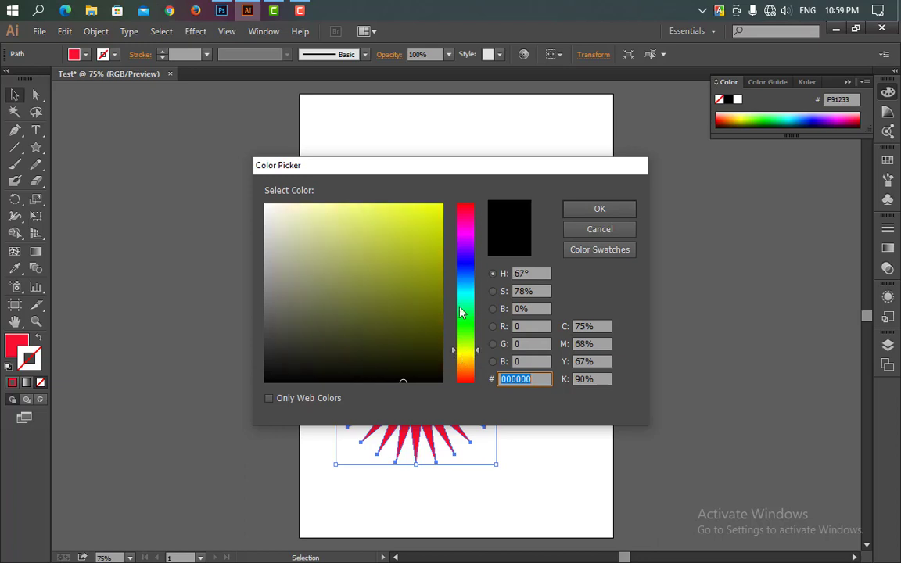
{"action": "left_click", "coordinate": [466, 359]}
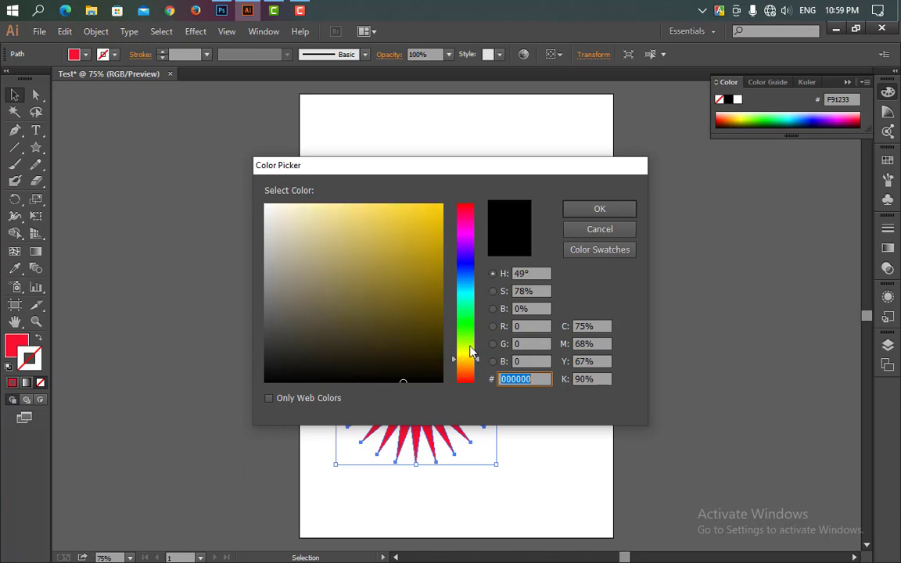
{"action": "left_click", "coordinate": [470, 356]}
{"action": "left_click", "coordinate": [411, 209]}
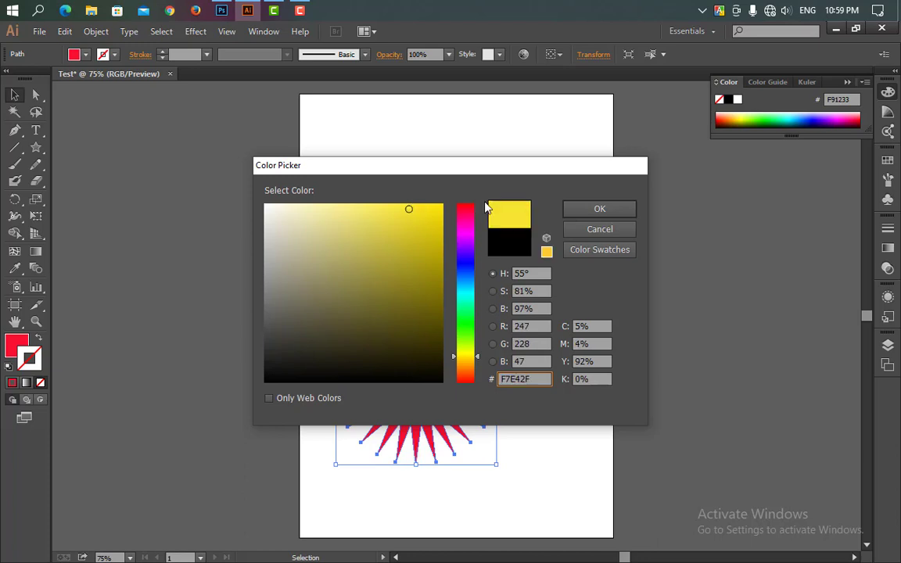
{"action": "left_click", "coordinate": [578, 208]}
{"action": "left_click", "coordinate": [540, 347]}
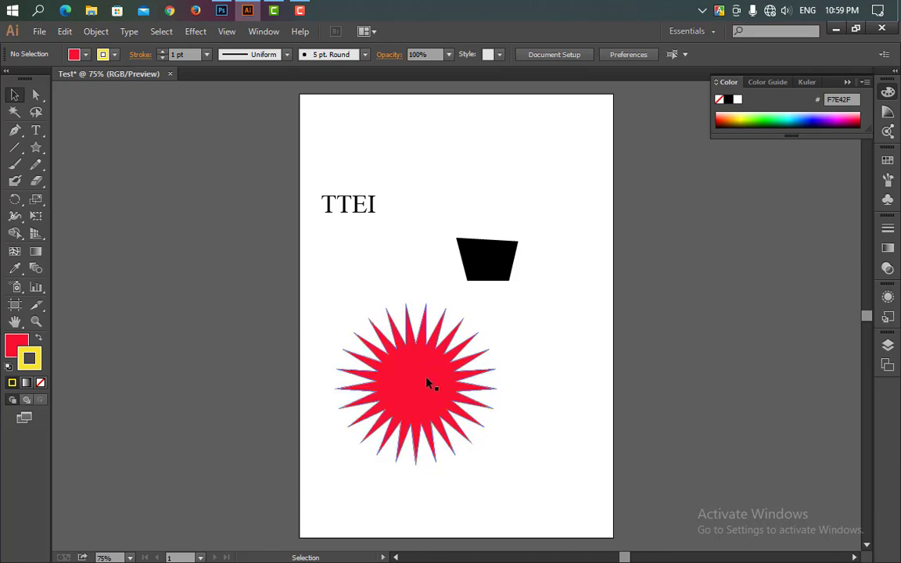
- Move the red star to just beneath the TTEI text, with its tips overlapping the black four-sided shape
{"action": "mouse_move", "coordinate": [429, 383]}
{"action": "left_mouse_down"}
{"action": "mouse_move", "coordinate": [449, 266]}
{"action": "mouse_move", "coordinate": [499, 177]}
{"action": "mouse_move", "coordinate": [434, 374]}
{"action": "left_mouse_up"}
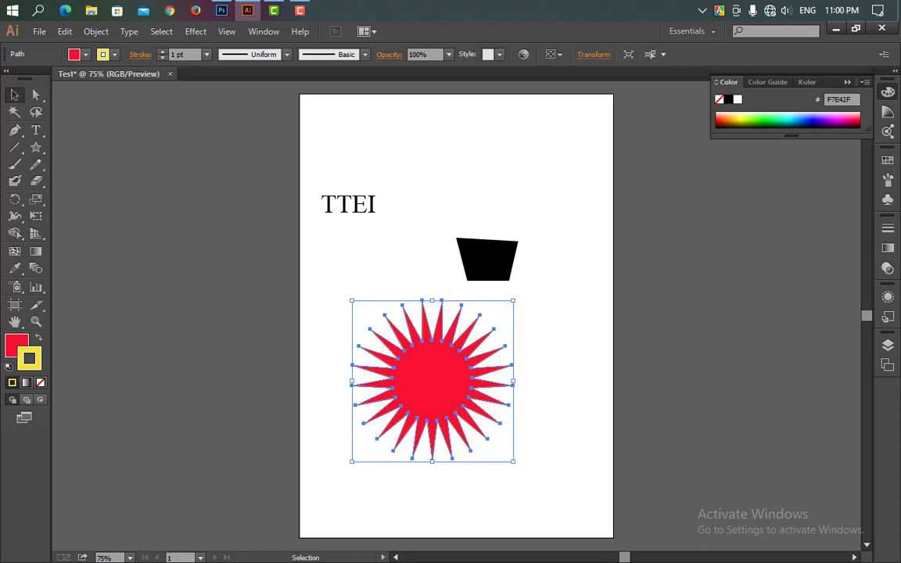
{"action": "key", "text": "ctrl+plus"}
{"action": "key", "text": "ctrl+plus"}
{"action": "key", "text": "ctrl+plus"}
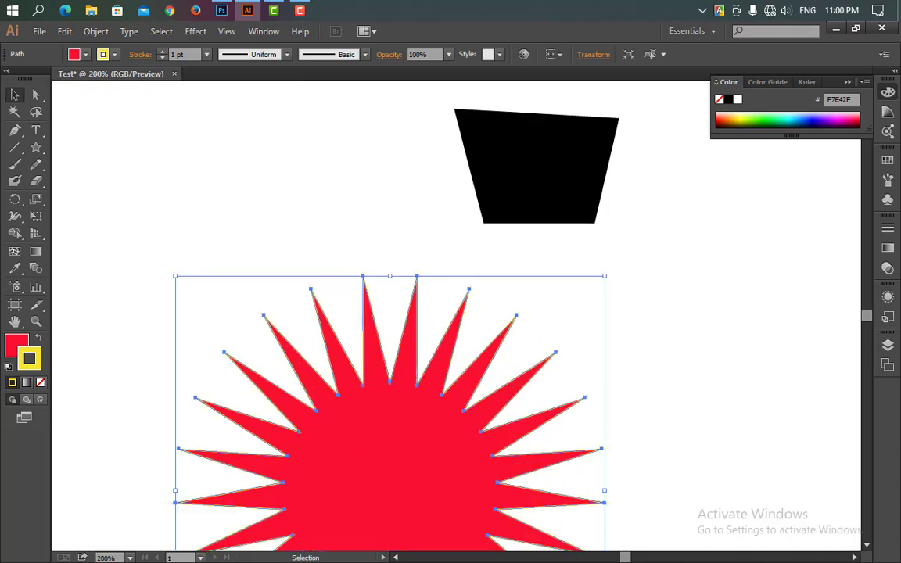
{"action": "key", "text": "ctrl+minus"}
{"action": "key", "text": "ctrl+minus"}
{"action": "key", "text": "ctrl+minus"}
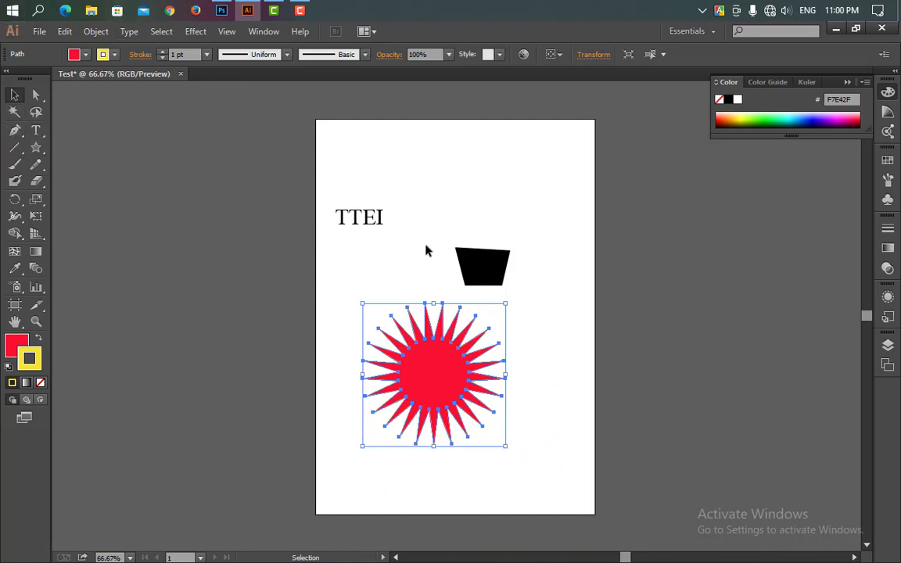
{"action": "left_click_drag", "start_coordinate": [434, 362], "coordinate": [455, 190]}
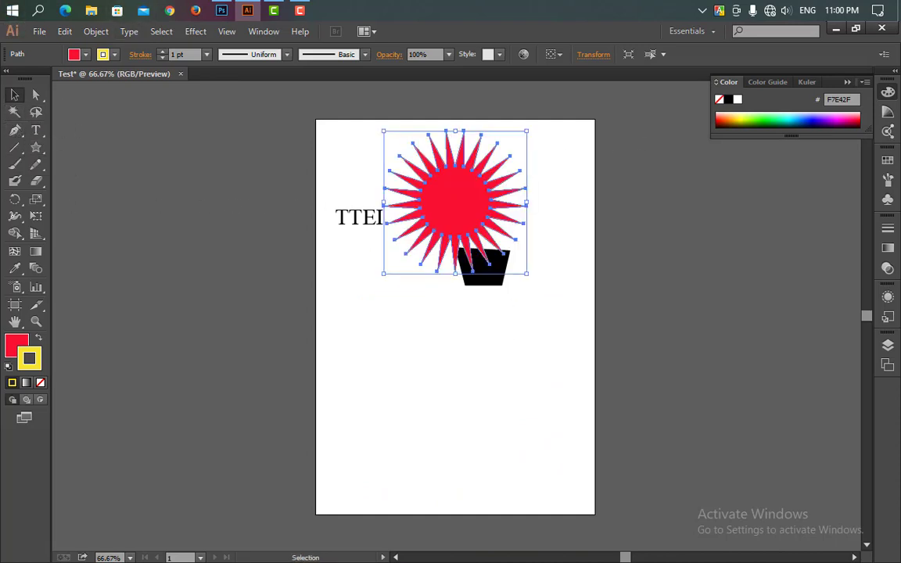
{"action": "left_click_drag", "start_coordinate": [440, 249], "coordinate": [396, 346]}
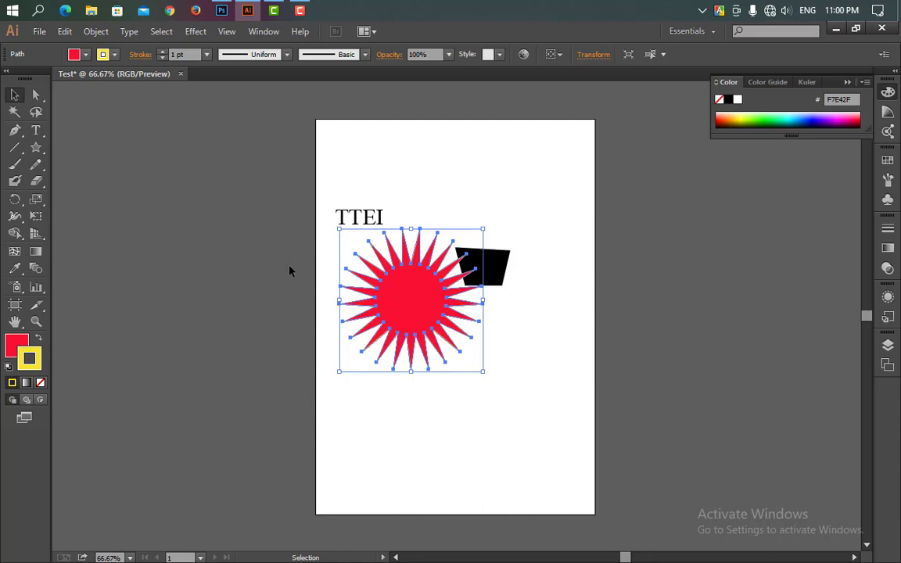
{"action": "left_click", "coordinate": [299, 11]}
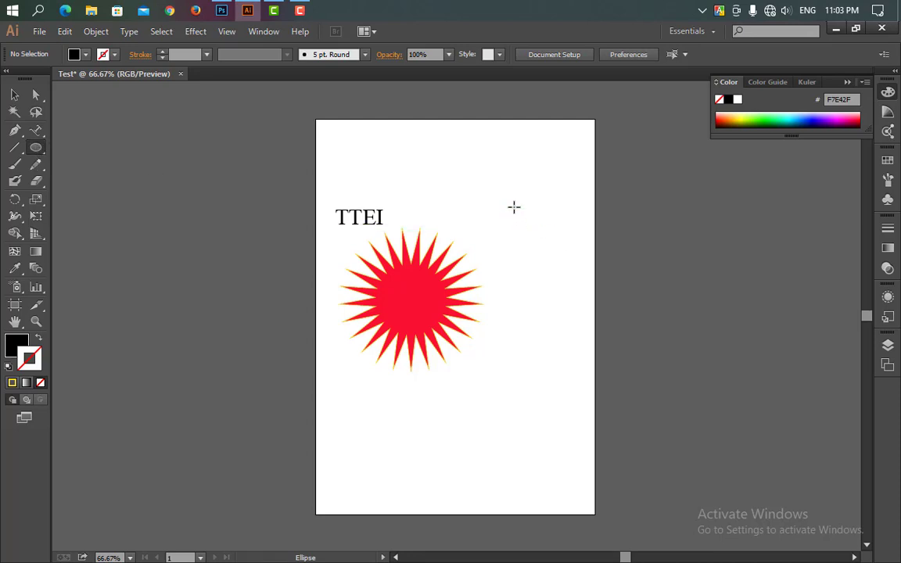
- Draw a black circle across the artboard's right edge and turn its outline into a text path with the Type on a Path tool
{"action": "left_click_drag", "start_coordinate": [518, 182], "coordinate": [594, 316]}
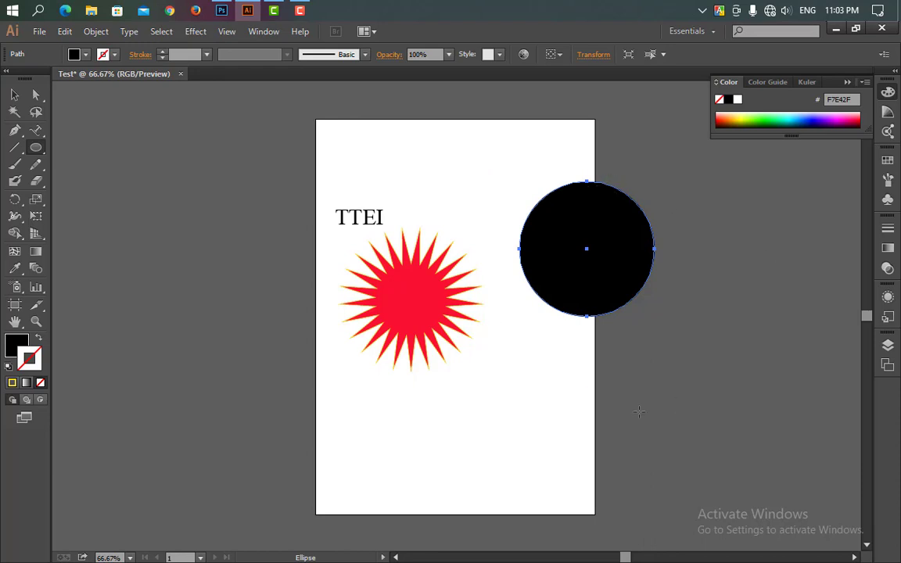
{"action": "left_click", "coordinate": [33, 132]}
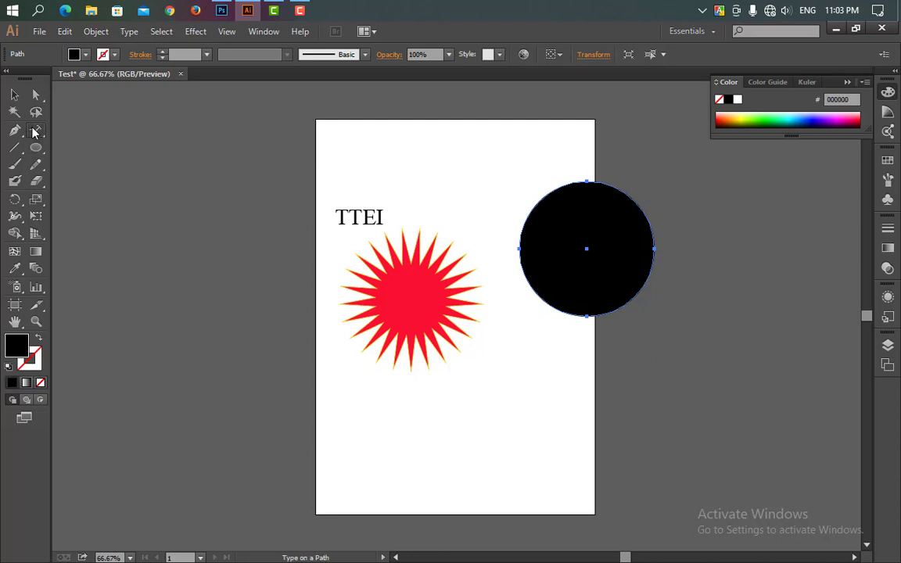
{"action": "left_click", "coordinate": [33, 133]}
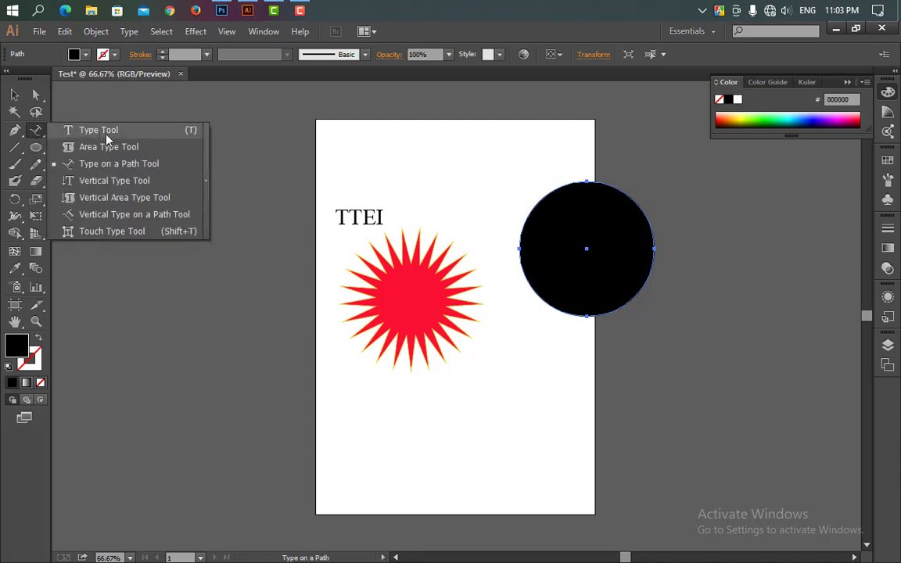
{"action": "left_click", "coordinate": [116, 165]}
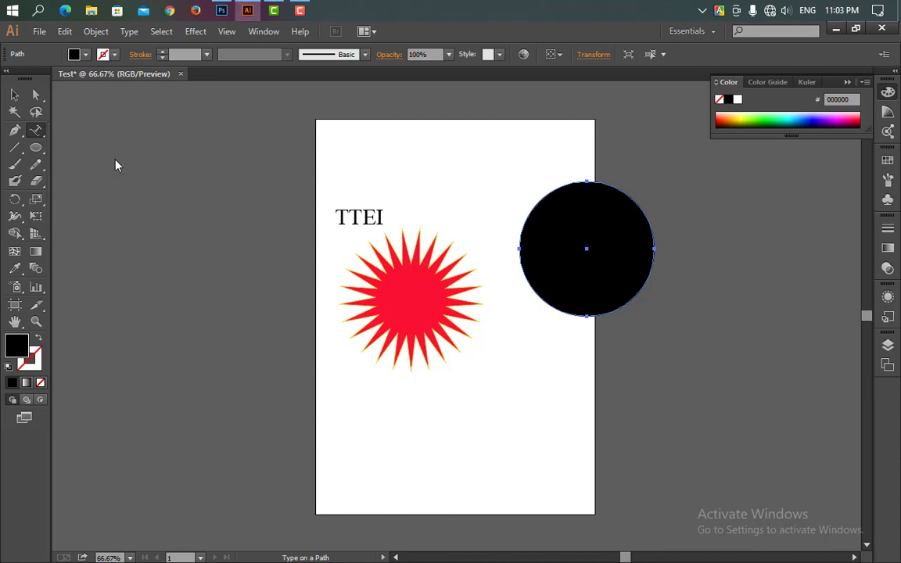
{"action": "left_click", "coordinate": [32, 133]}
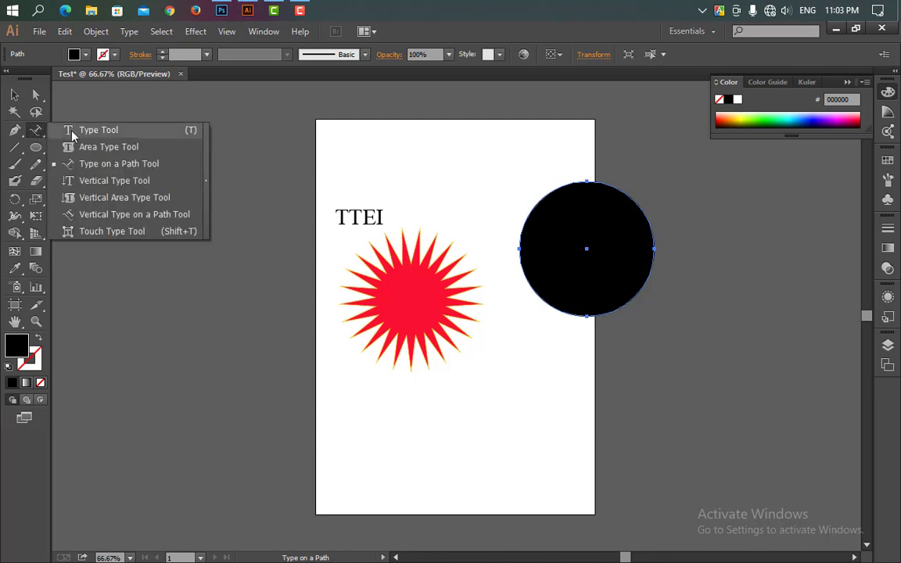
{"action": "left_click", "coordinate": [90, 162]}
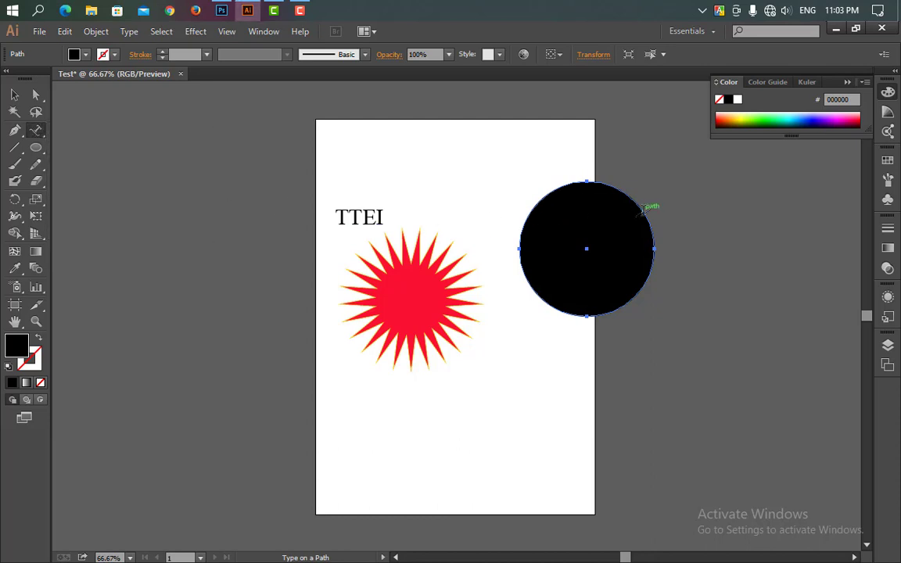
{"action": "left_click", "coordinate": [543, 193]}
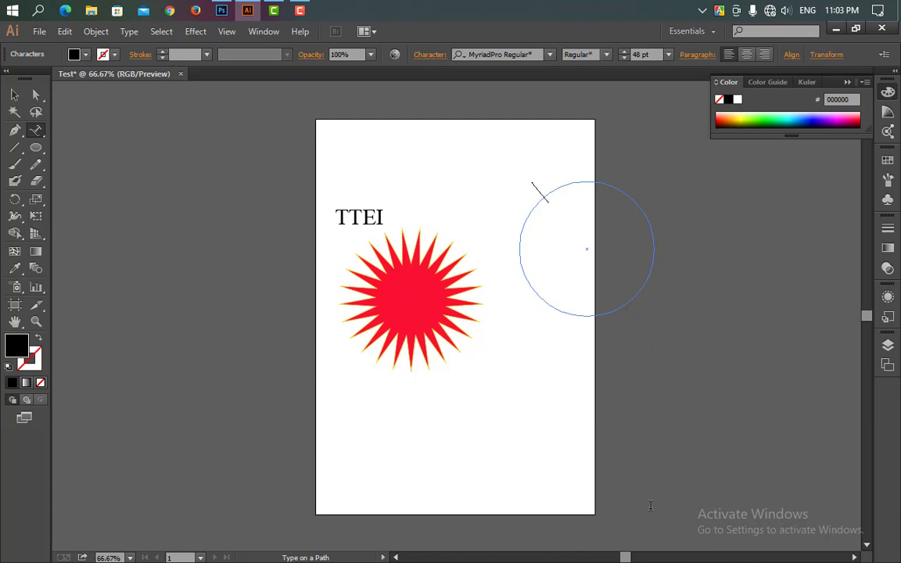
- Enter "TTEI" eight times, separated by spaces, so the text runs around the whole circle
{"action": "type", "text": "TTE"}
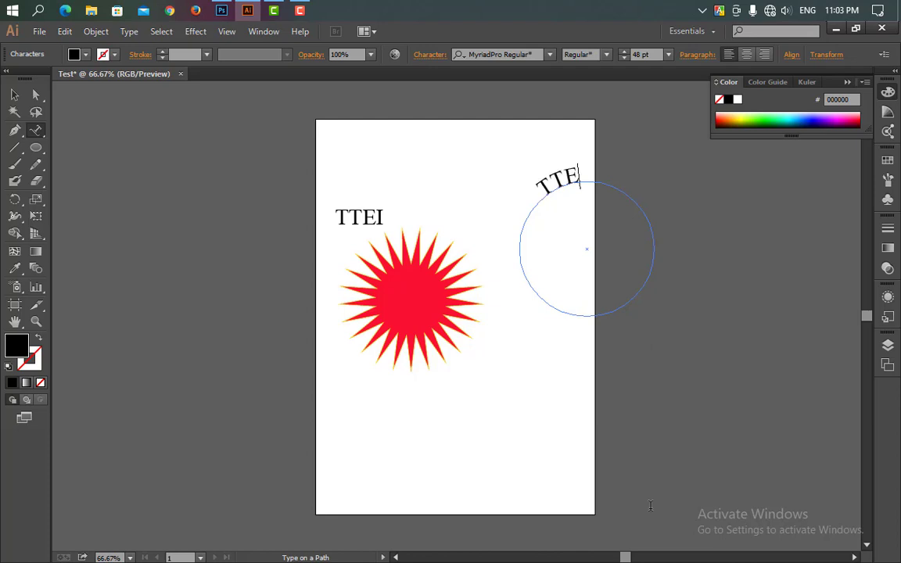
{"action": "type", "text": "I TTEI"}
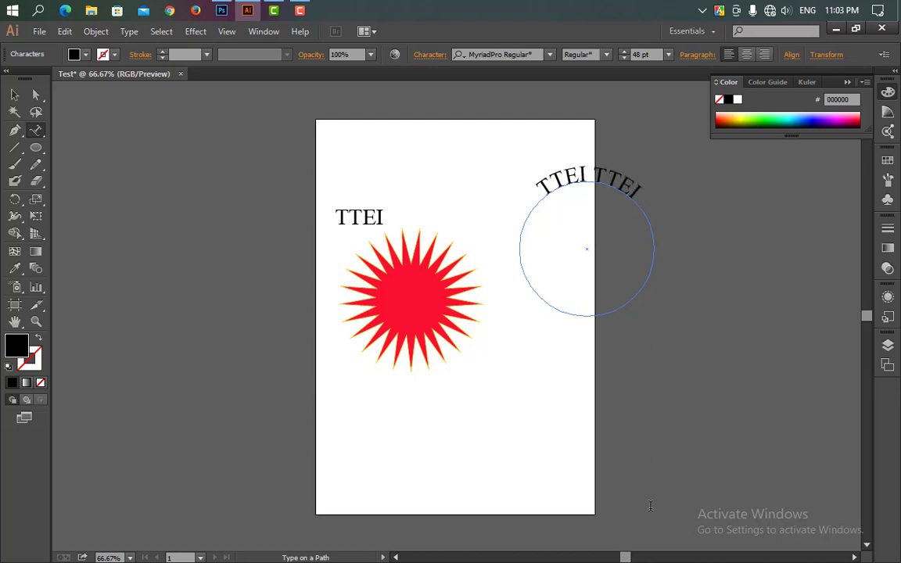
{"action": "type", "text": " TTEI TTEI"}
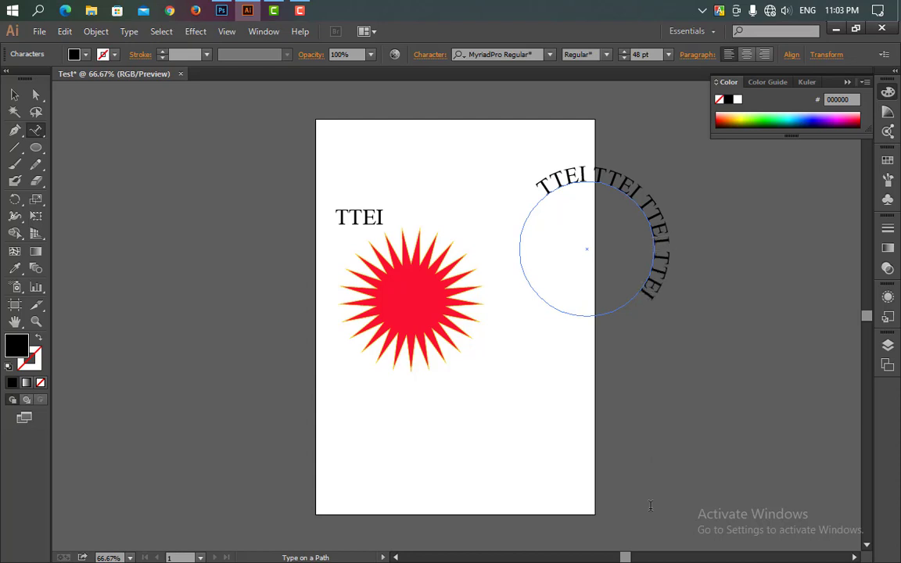
{"action": "type", "text": " TTEI TTE"}
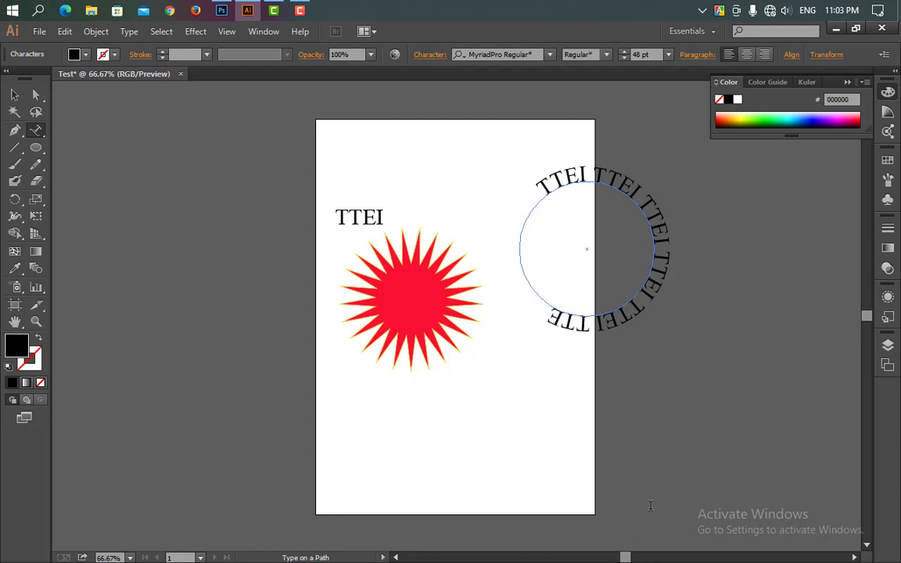
{"action": "type", "text": "I TTEI"}
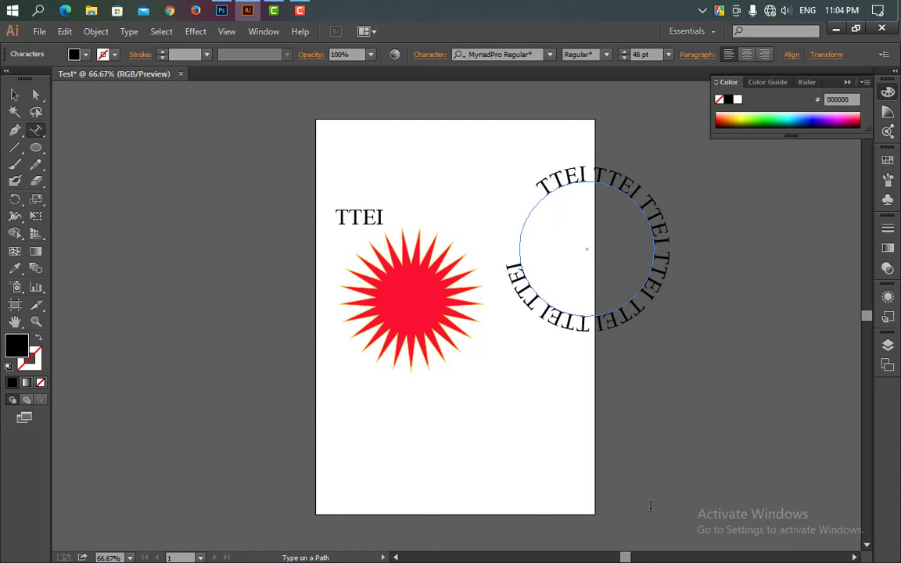
{"action": "type", "text": " TTEI TTEI"}
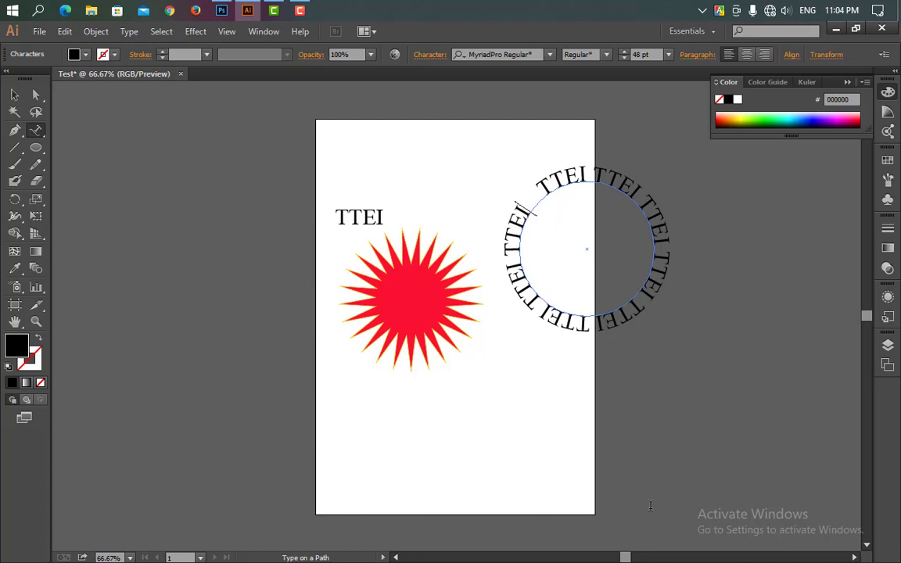